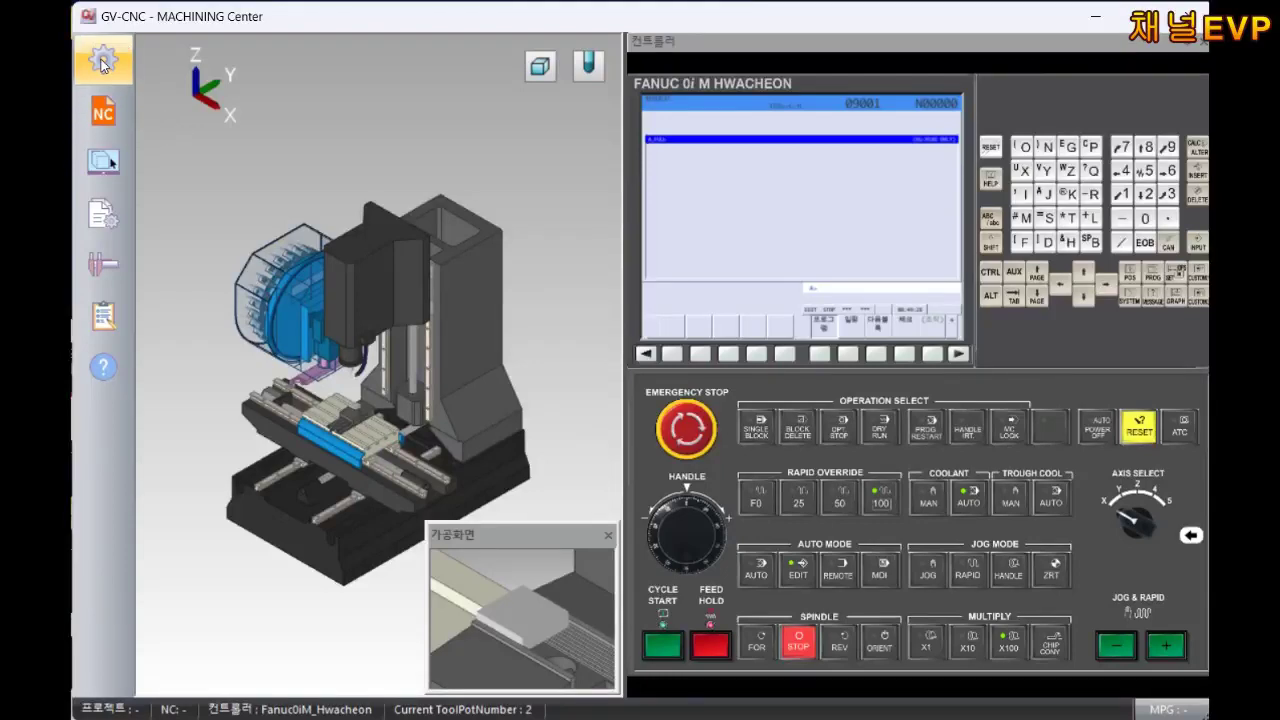
- In the tool setup, give tool 1 a lavender cutting colour and apply it
left_click(190, 70)
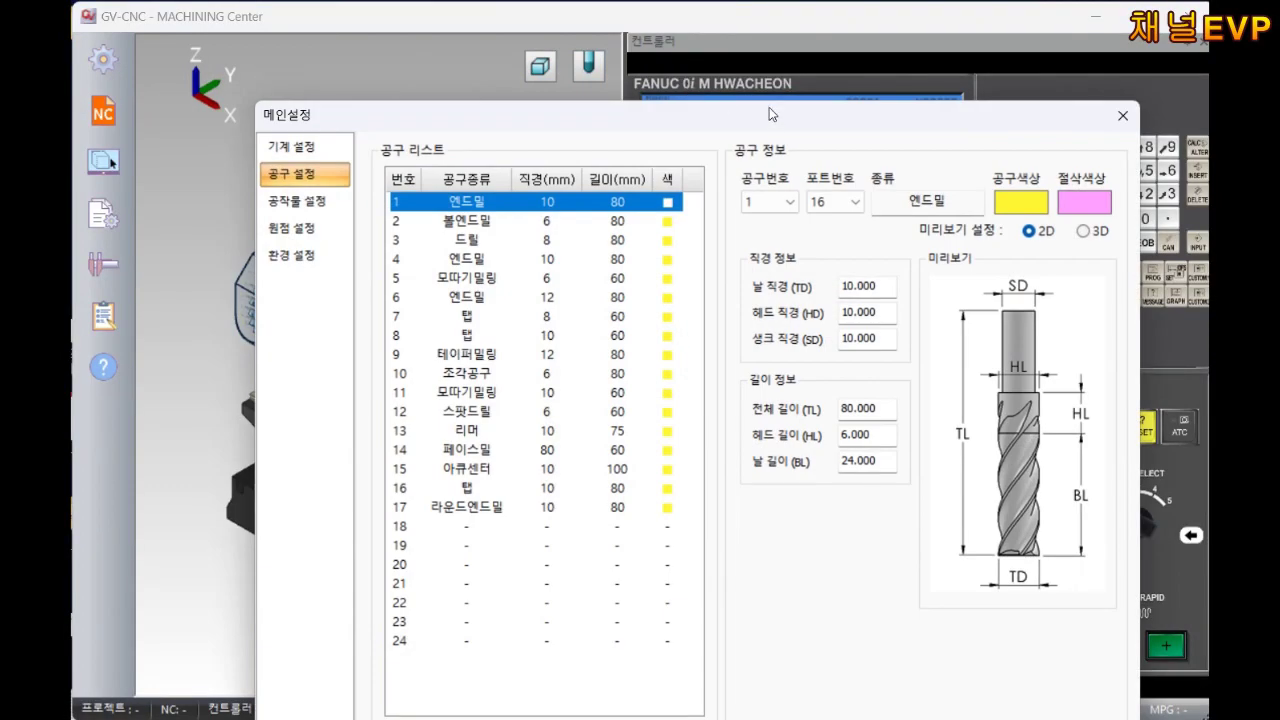
left_click_drag(792, 38, 804, 11)
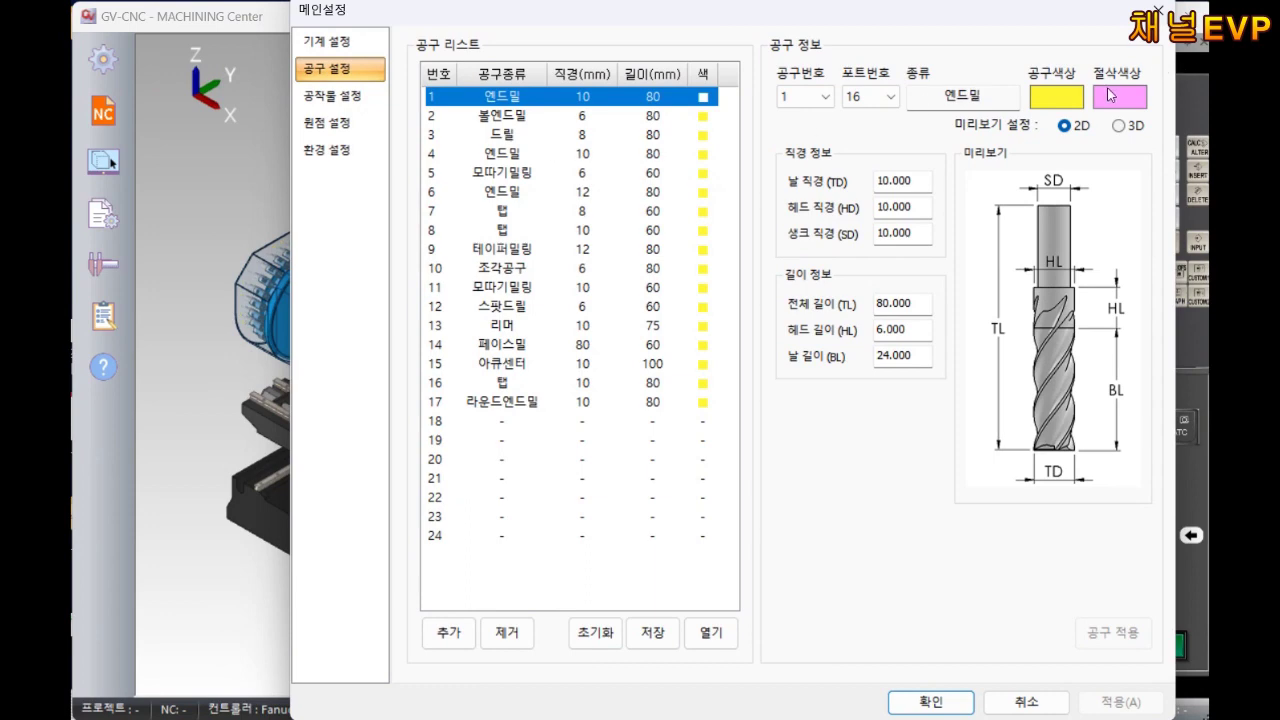
left_click(1057, 96)
left_click(670, 327)
left_click(881, 240)
left_click(1118, 640)
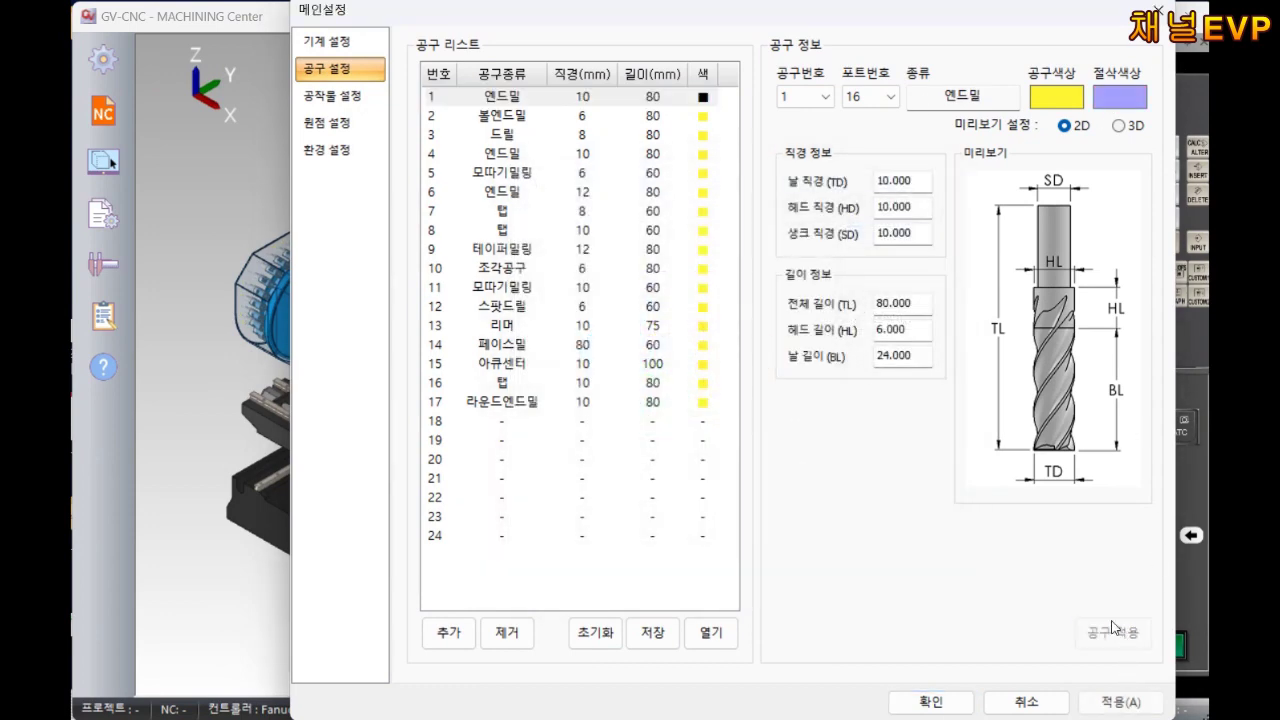
- Set tool 2, the 6 mm ball endmill, to a green cutting colour
left_click(577, 117)
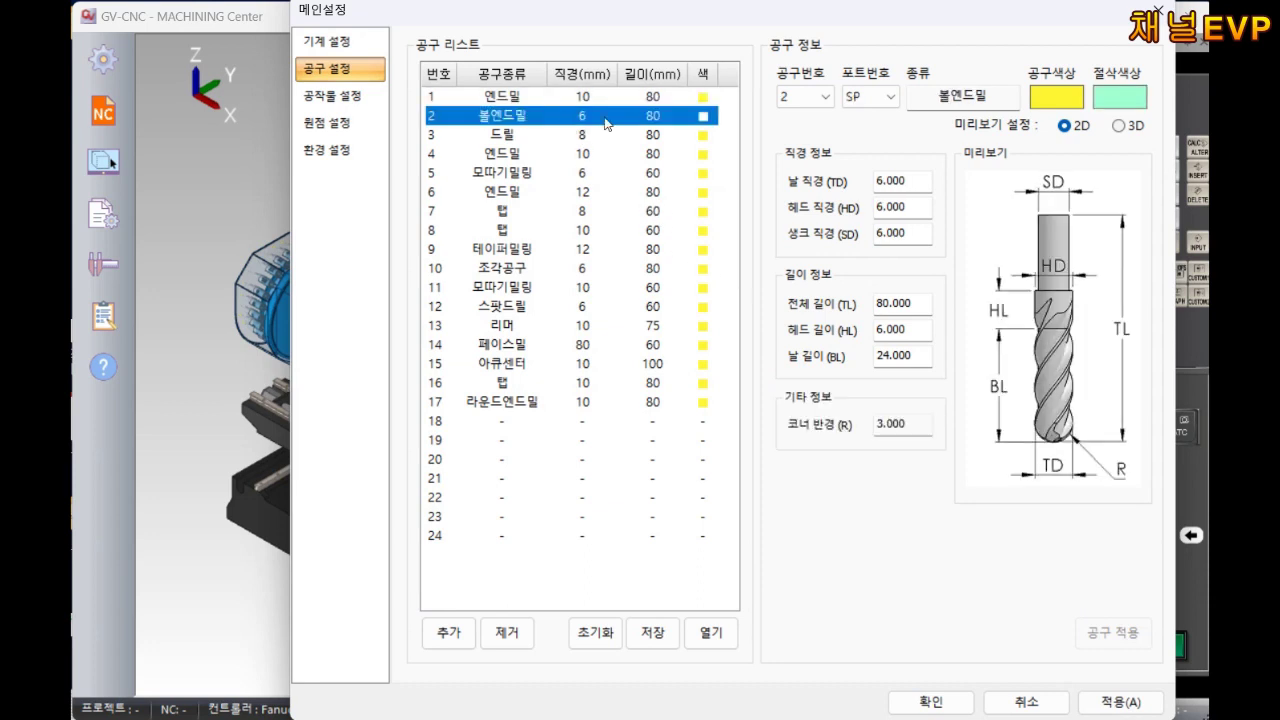
left_click(1056, 97)
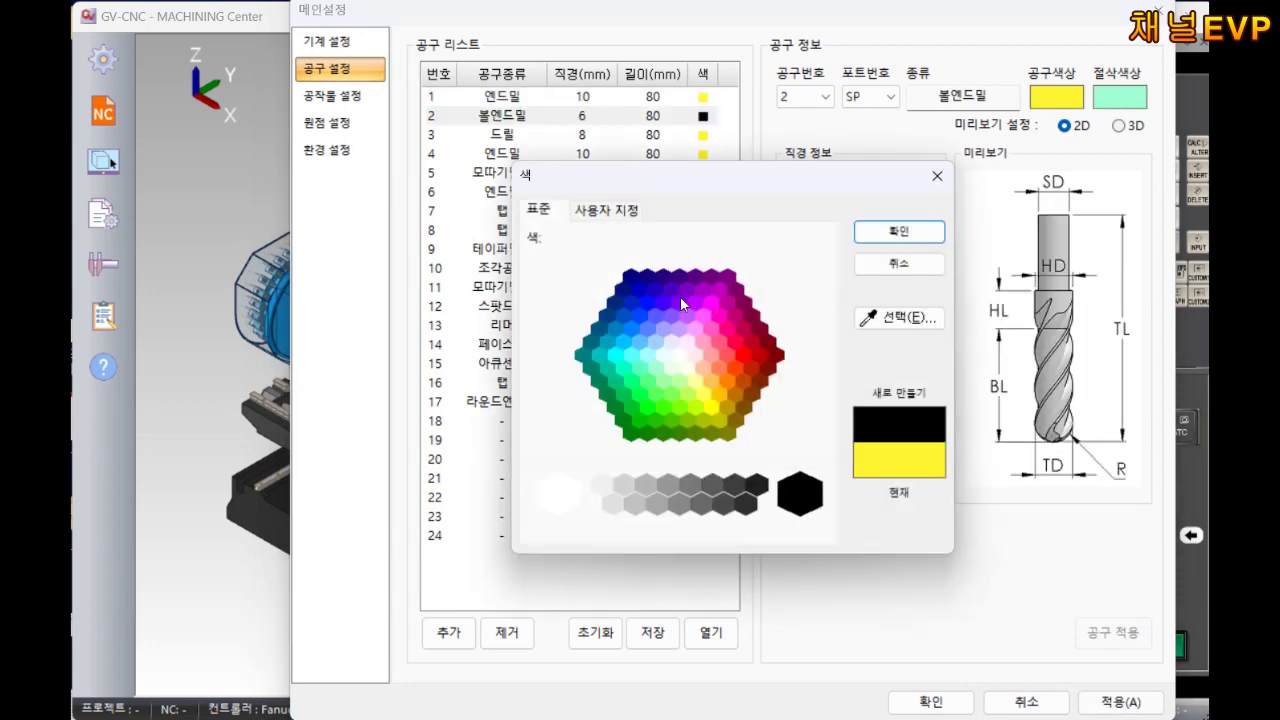
left_click(648, 383)
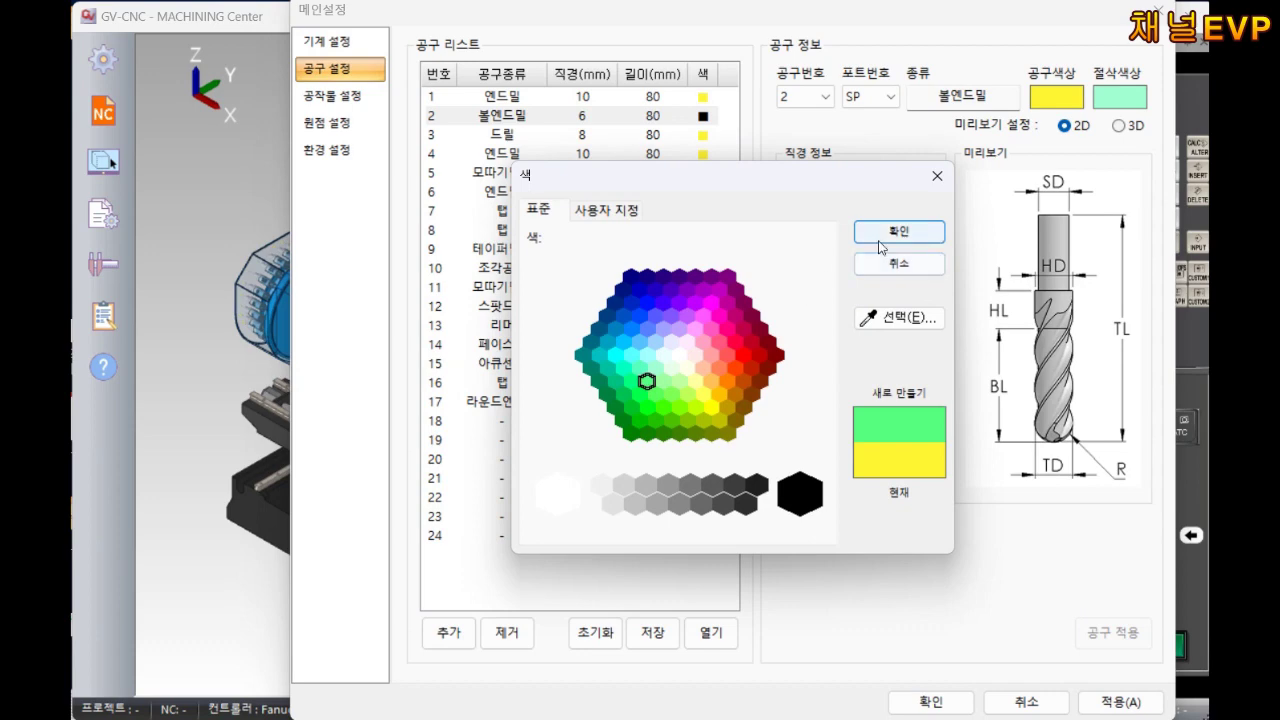
left_click(879, 238)
left_click(908, 436)
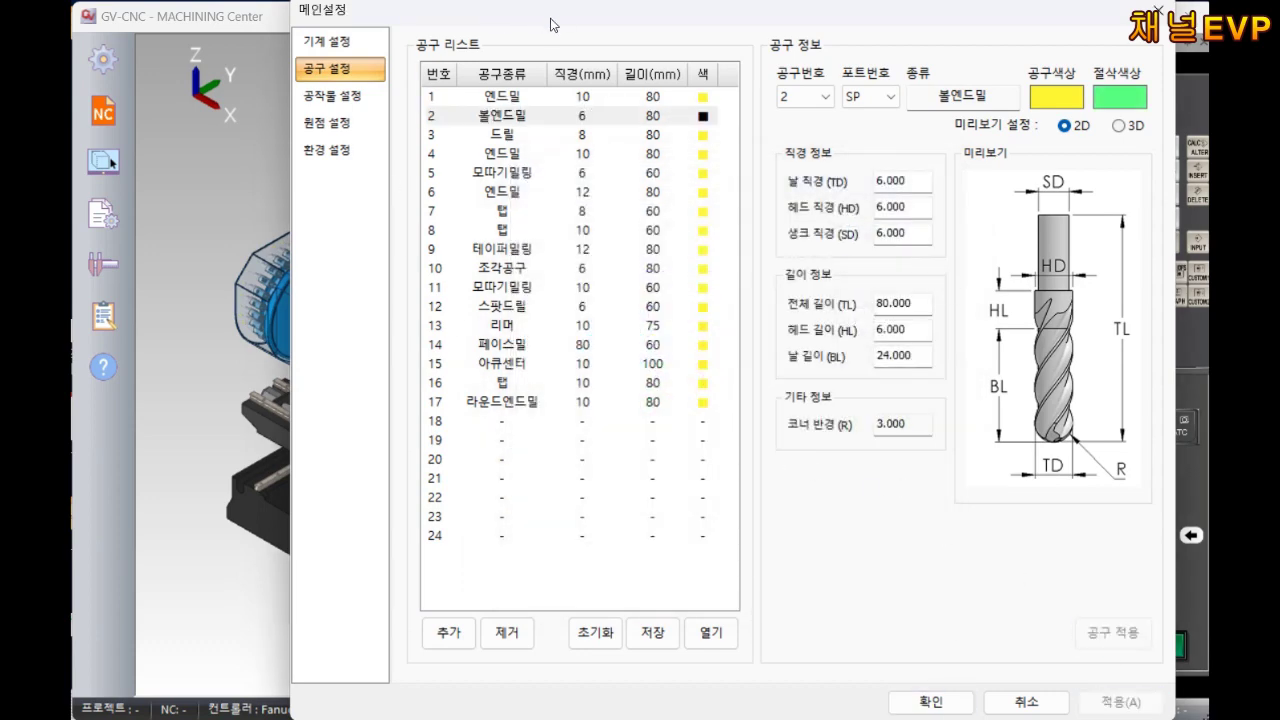
left_click_drag(550, 24, 648, 42)
left_click(470, 97)
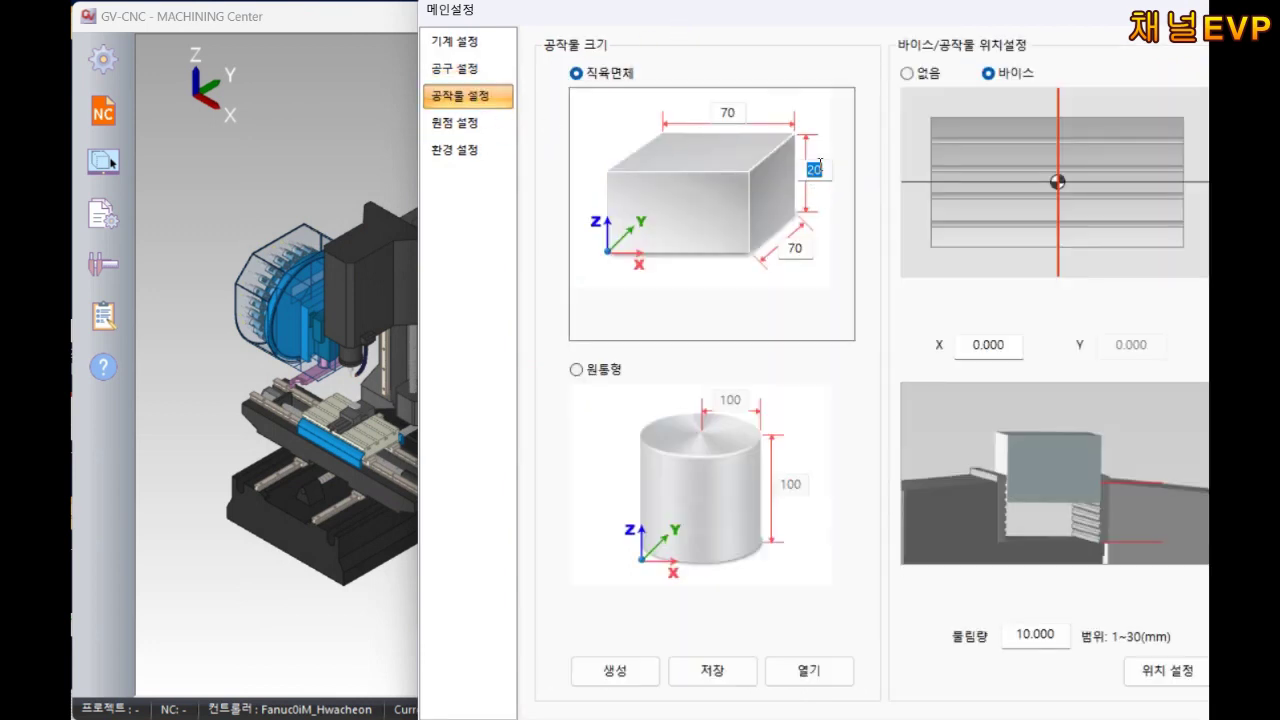
- Create a 70×70×28 rectangular block as the stock on the vise
left_click(614, 673)
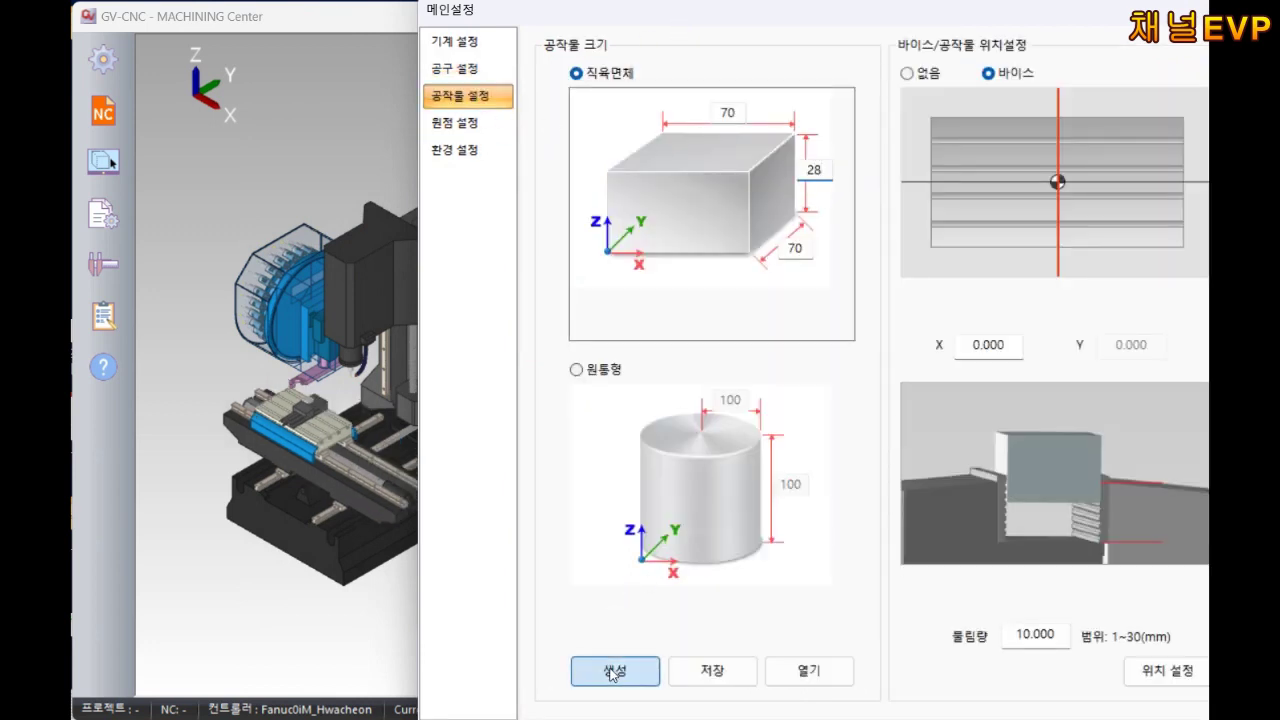
left_click_drag(989, 5, 973, 3)
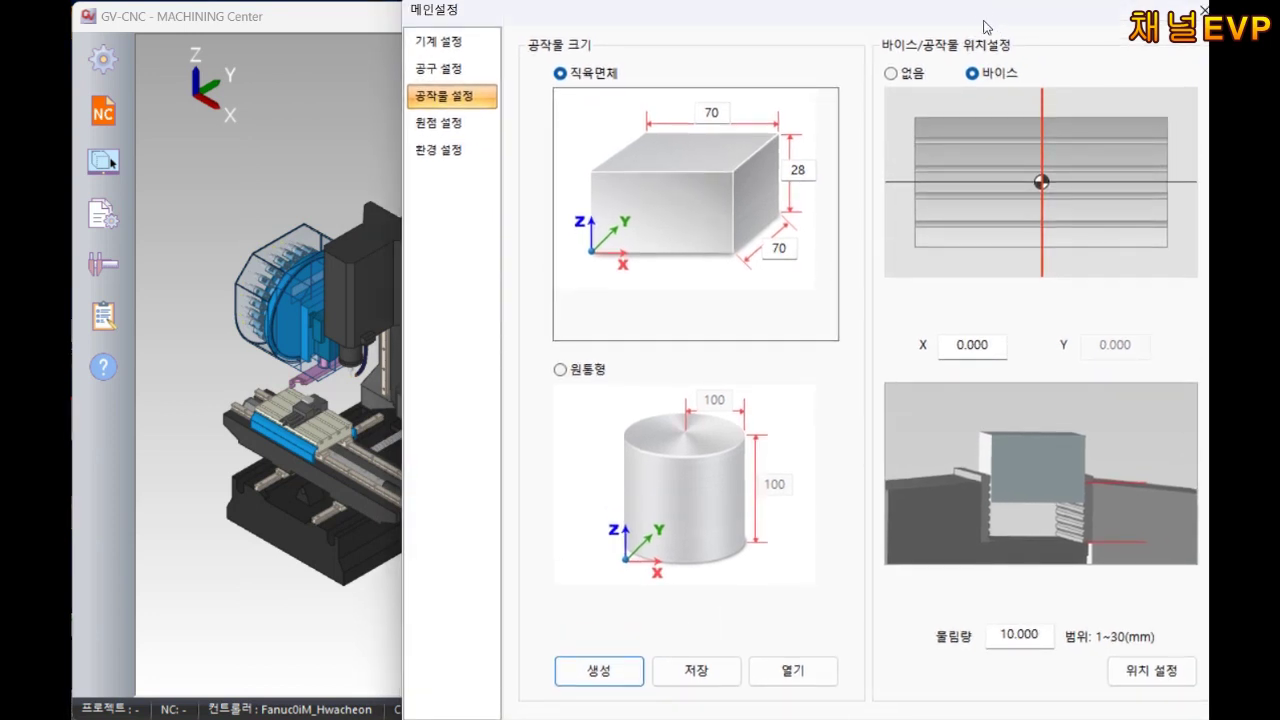
mouse_move(984, 27)
left_mouse_down()
mouse_move(934, 43)
mouse_move(967, 20)
mouse_move(968, 3)
left_mouse_up()
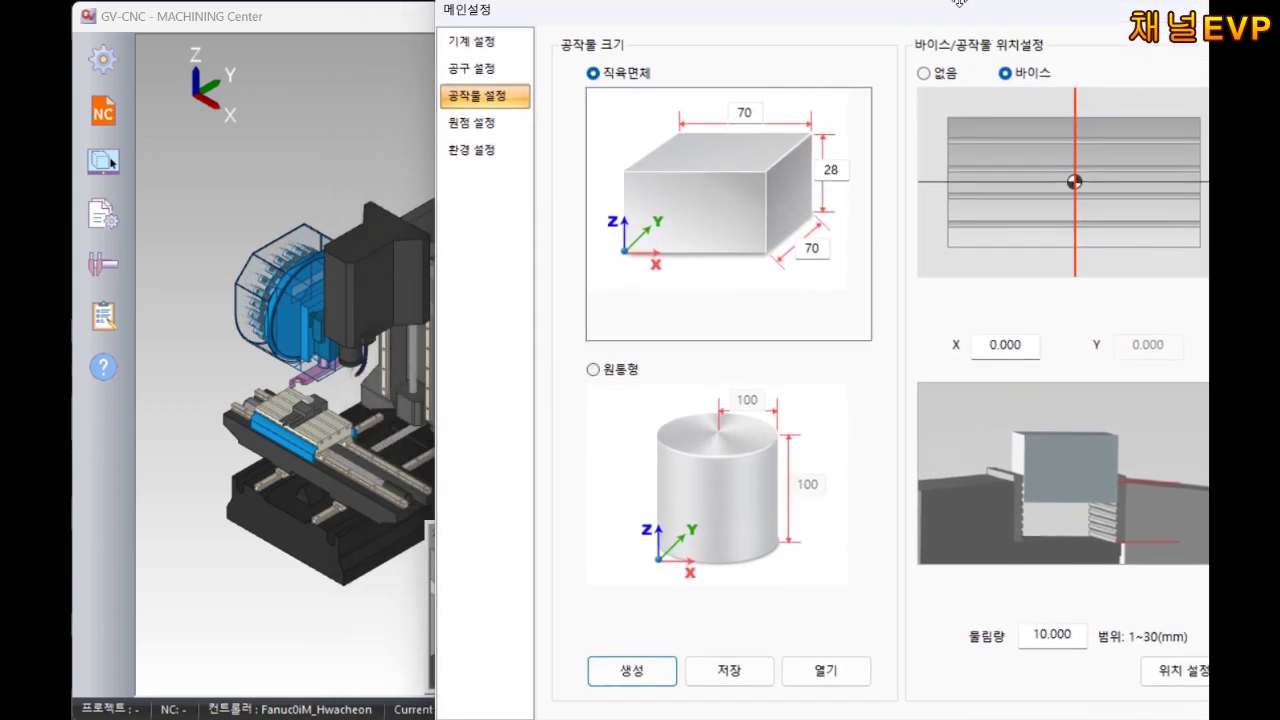
- Set the block's front-left corner as the G54 work origin and close settings
left_click(485, 125)
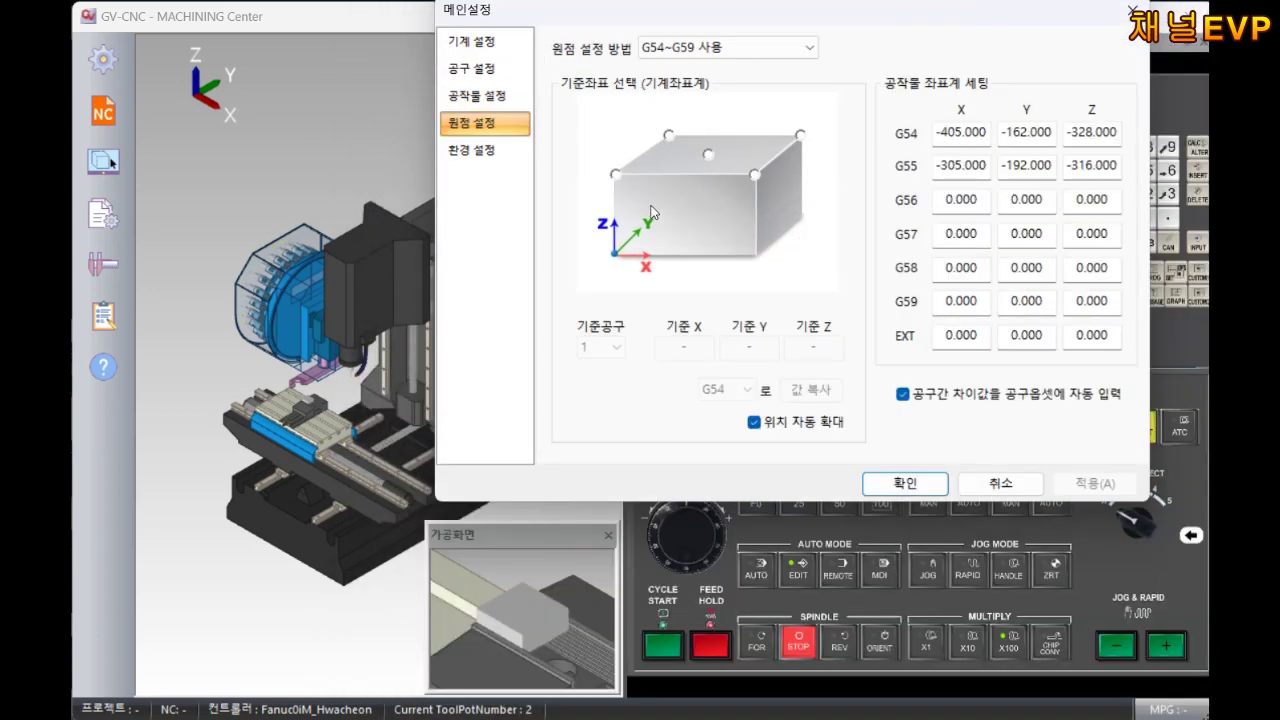
left_click(614, 175)
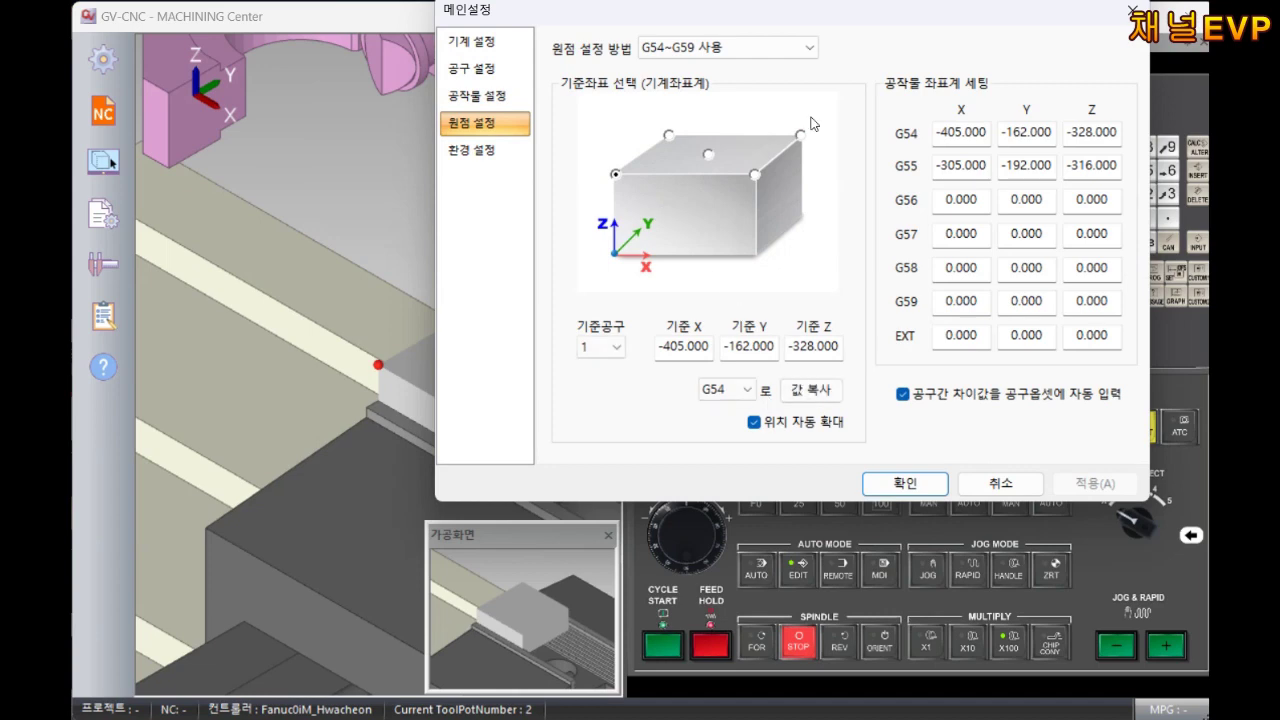
left_click_drag(815, 22, 958, 86)
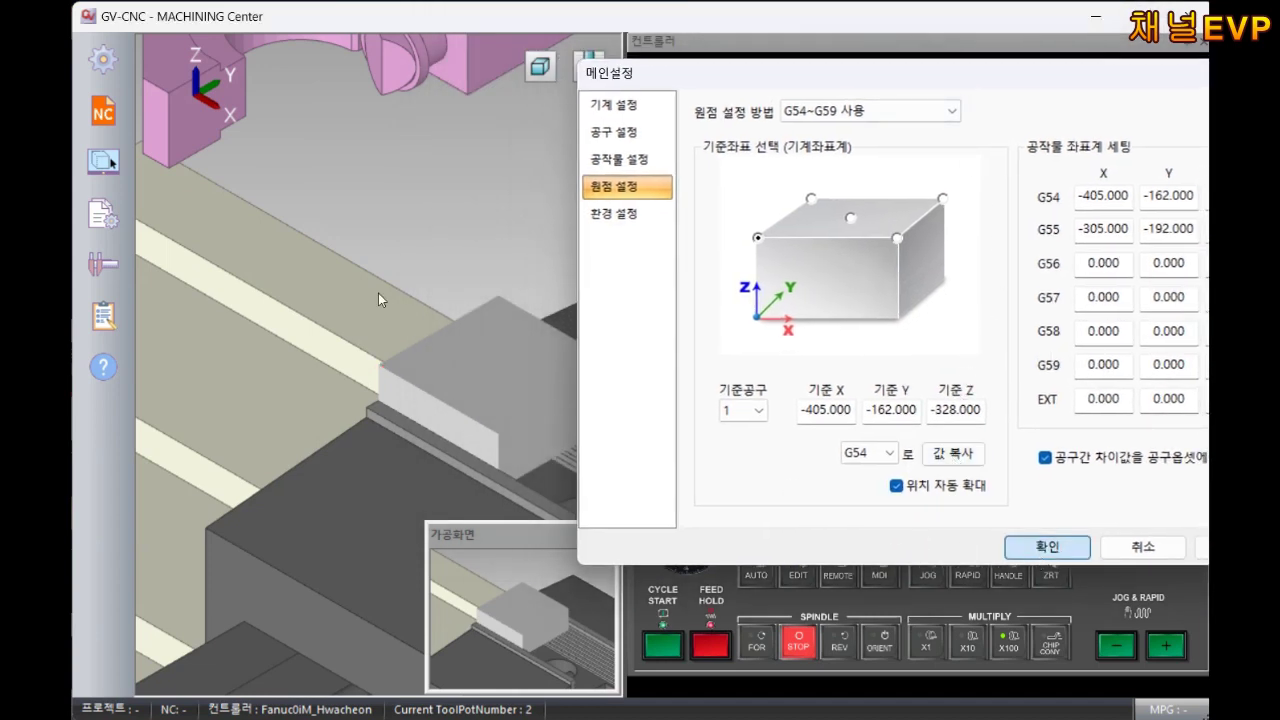
key("Return")
- Load the NC program NX12컴퓨가A-1 into the controller
left_click(104, 108)
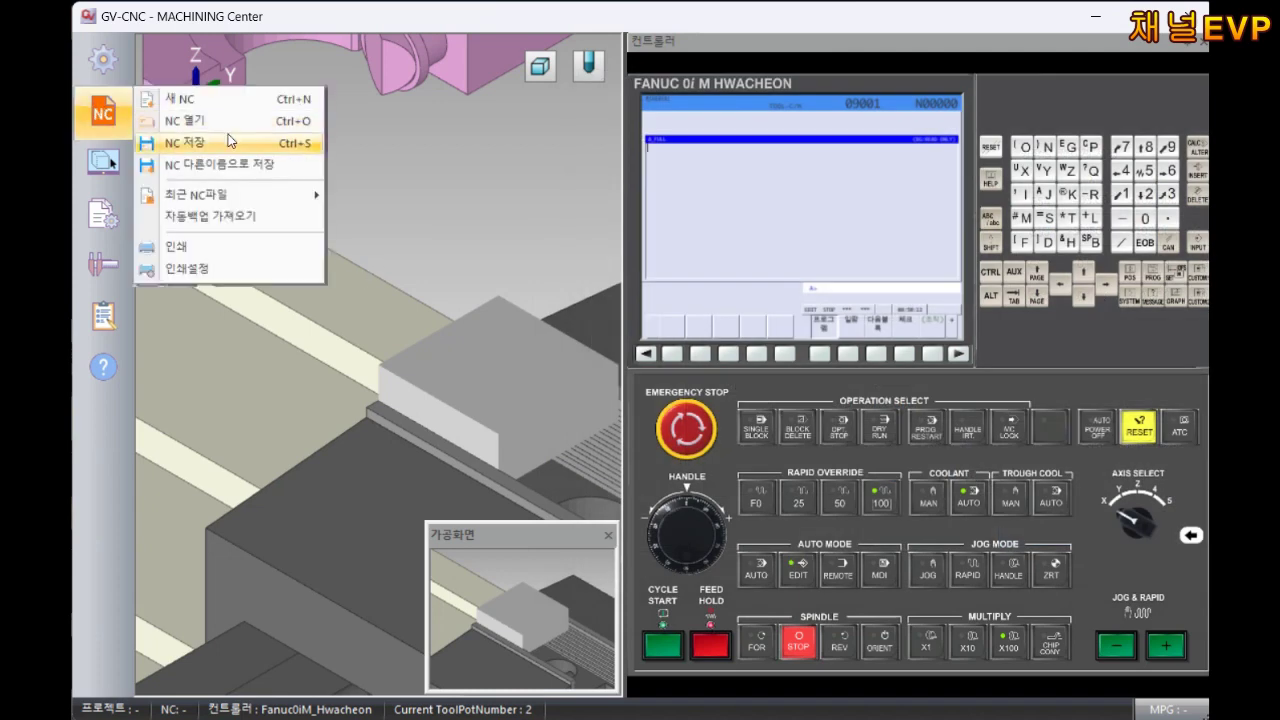
left_click(225, 123)
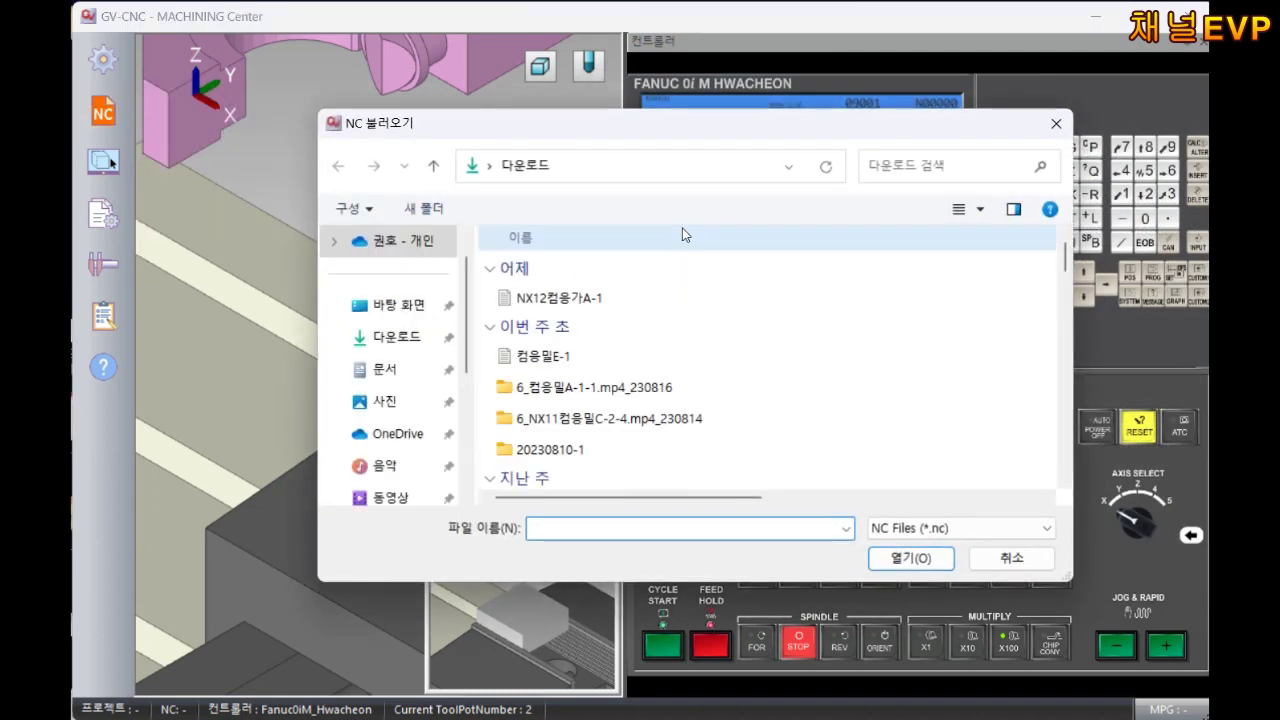
double_click(575, 296)
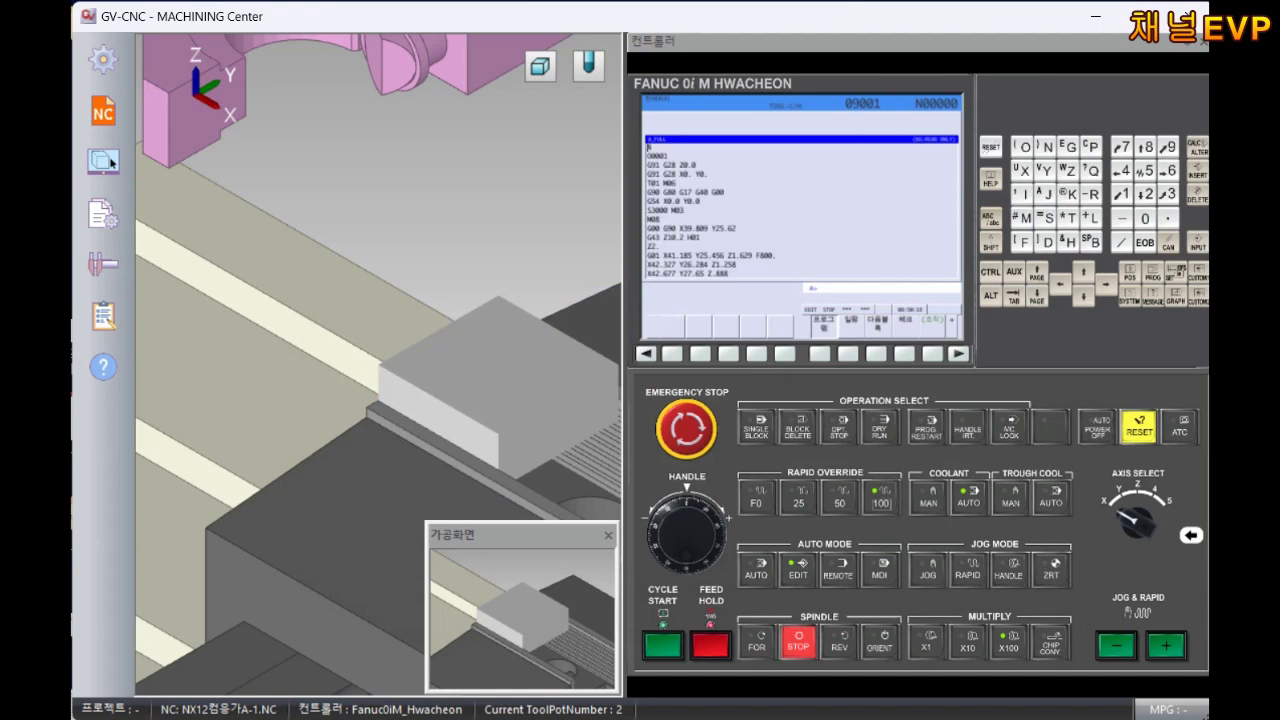
- Load the NC program 컴퓨가A-2, showing All Files (*.*) to find it
left_click(100, 118)
left_click(258, 121)
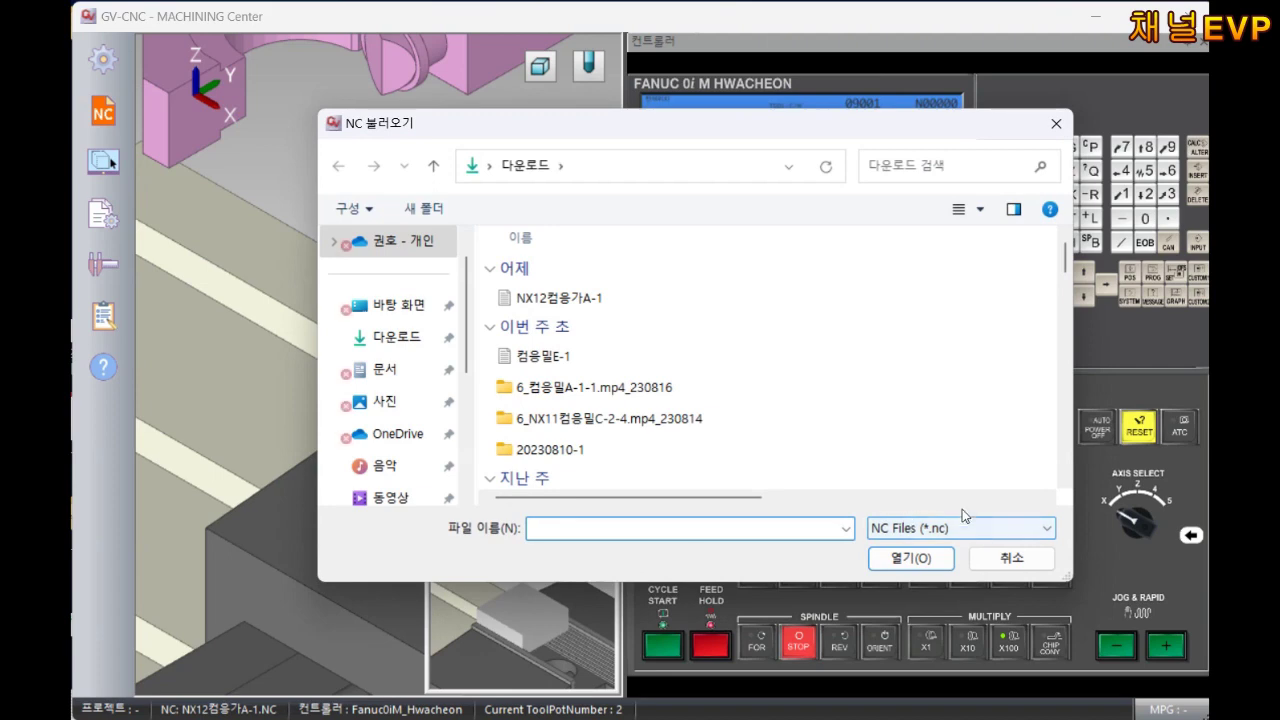
left_click(964, 527)
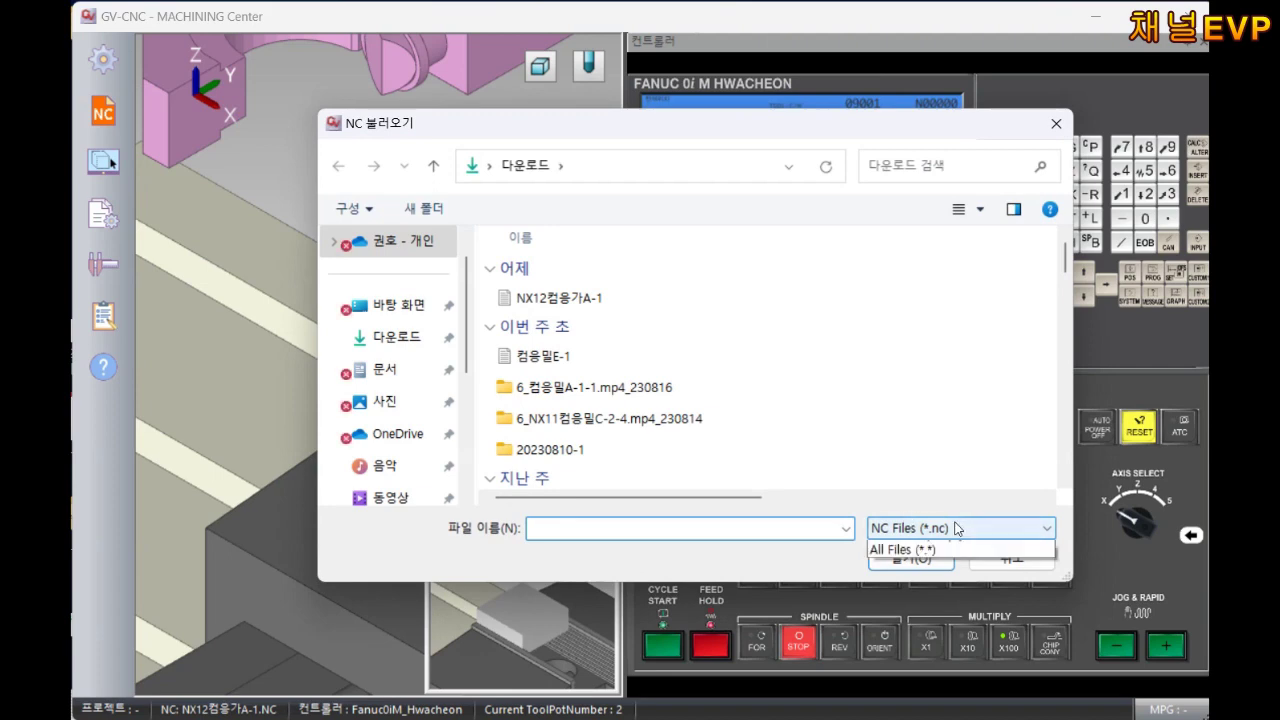
left_click(960, 614)
double_click(564, 305)
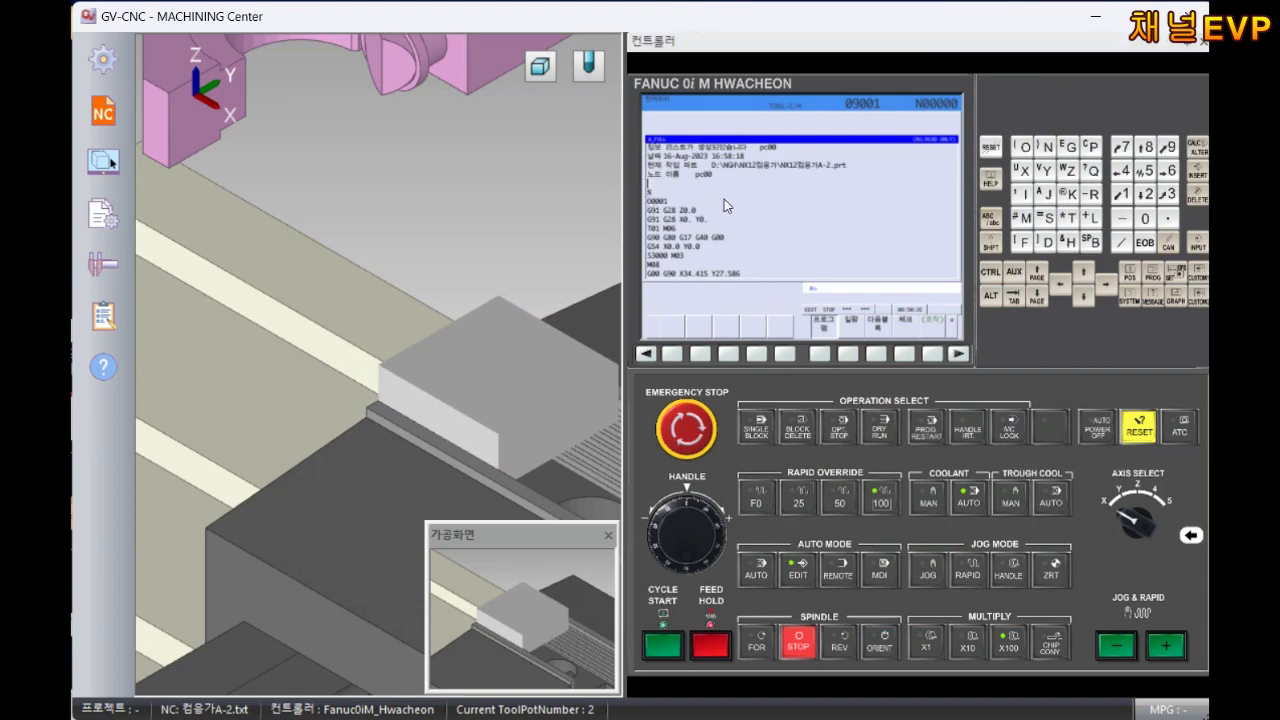
- Delete the part file path and date comment lines from the program header
scroll(724, 199, "down", 3)
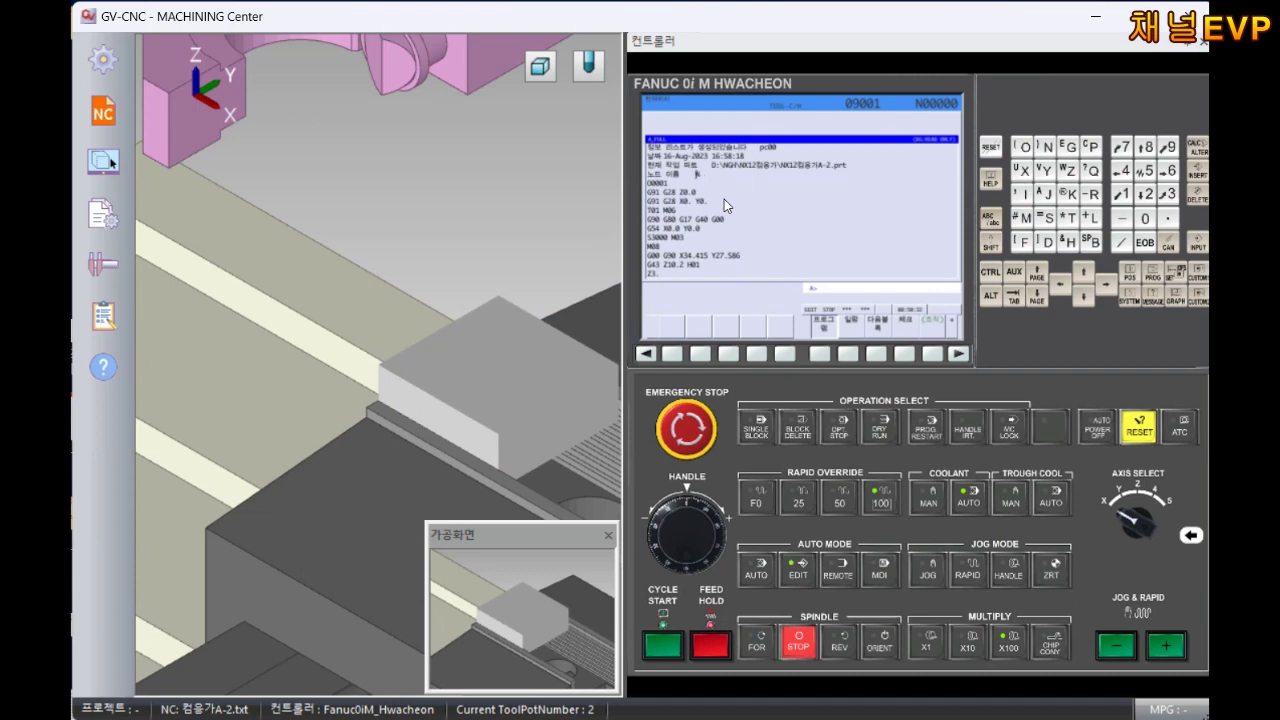
key("BackSpace")
key("BackSpace")
key("BackSpace")
key("BackSpace")
key("BackSpace")
key("BackSpace")
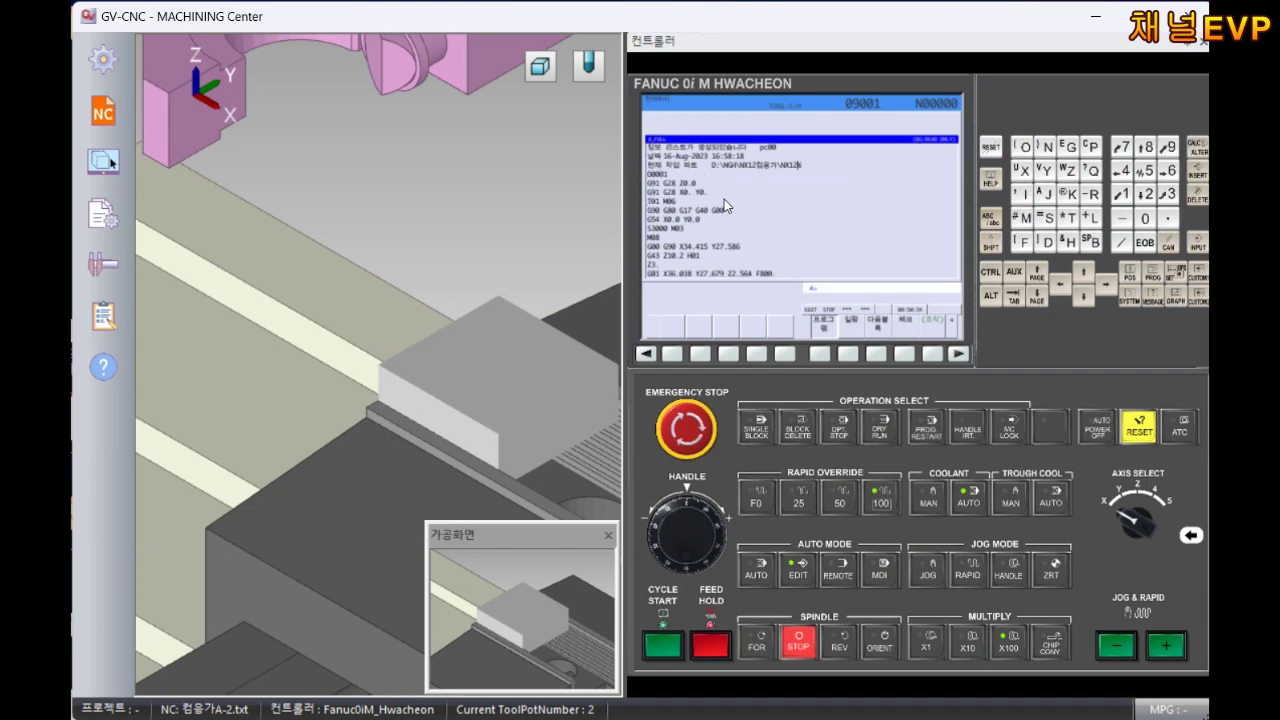
key("BackSpace")
key("BackSpace")
key("BackSpace")
key("BackSpace")
key("BackSpace")
key("BackSpace")
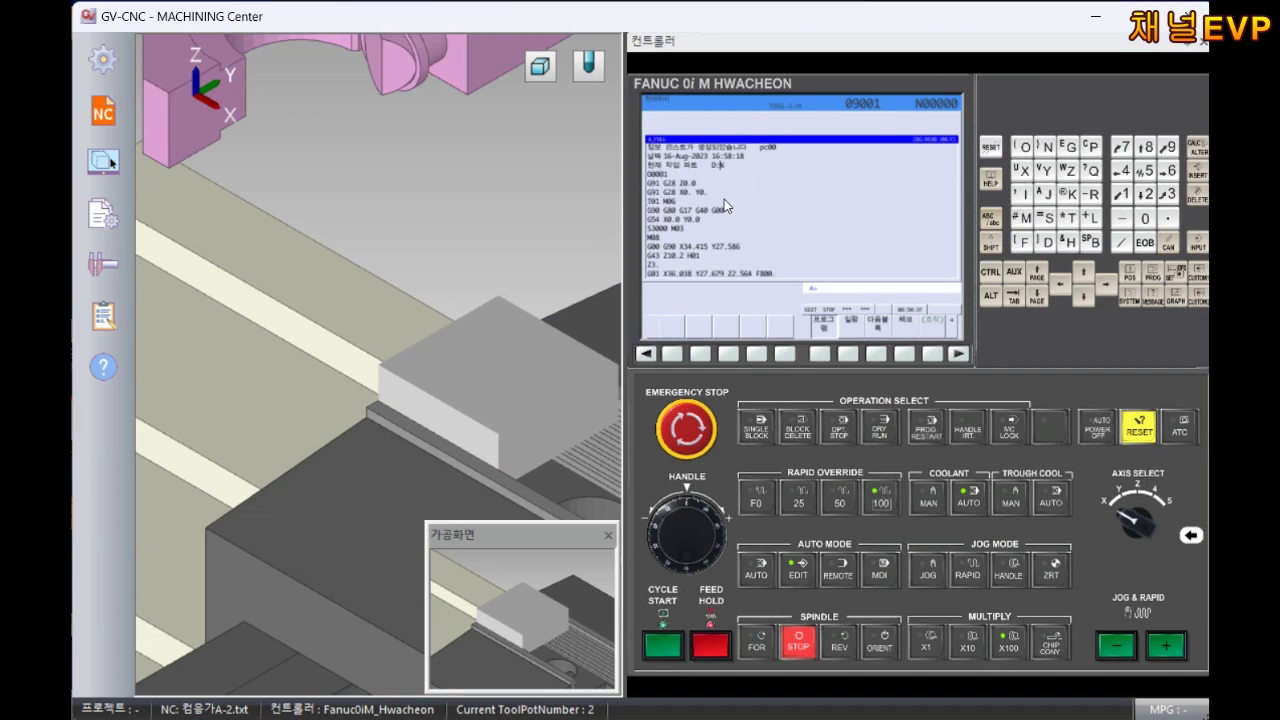
key("BackSpace")
key("BackSpace")
key("BackSpace")
key("BackSpace")
key("BackSpace")
key("BackSpace")
key("BackSpace")
key("BackSpace")
key("BackSpace")
key("BackSpace")
key("BackSpace")
key("BackSpace")
key("BackSpace")
key("BackSpace")
key("BackSpace")
key("BackSpace")
key("BackSpace")
key("BackSpace")
key("BackSpace")
key("BackSpace")
key("BackSpace")
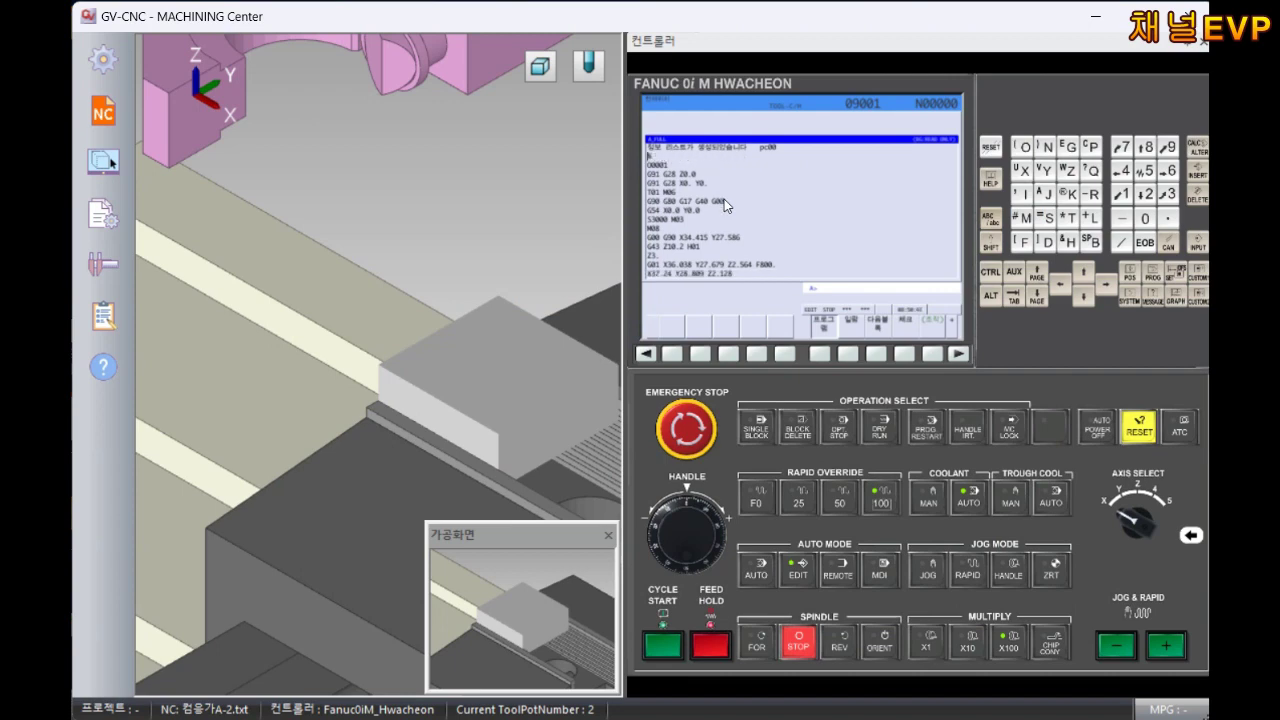
key("BackSpace")
key("BackSpace")
key("BackSpace")
key("BackSpace")
key("BackSpace")
key("BackSpace")
key("BackSpace")
key("BackSpace")
key("BackSpace")
key("BackSpace")
key("BackSpace")
key("BackSpace")
key("BackSpace")
key("BackSpace")
key("BackSpace")
key("BackSpace")
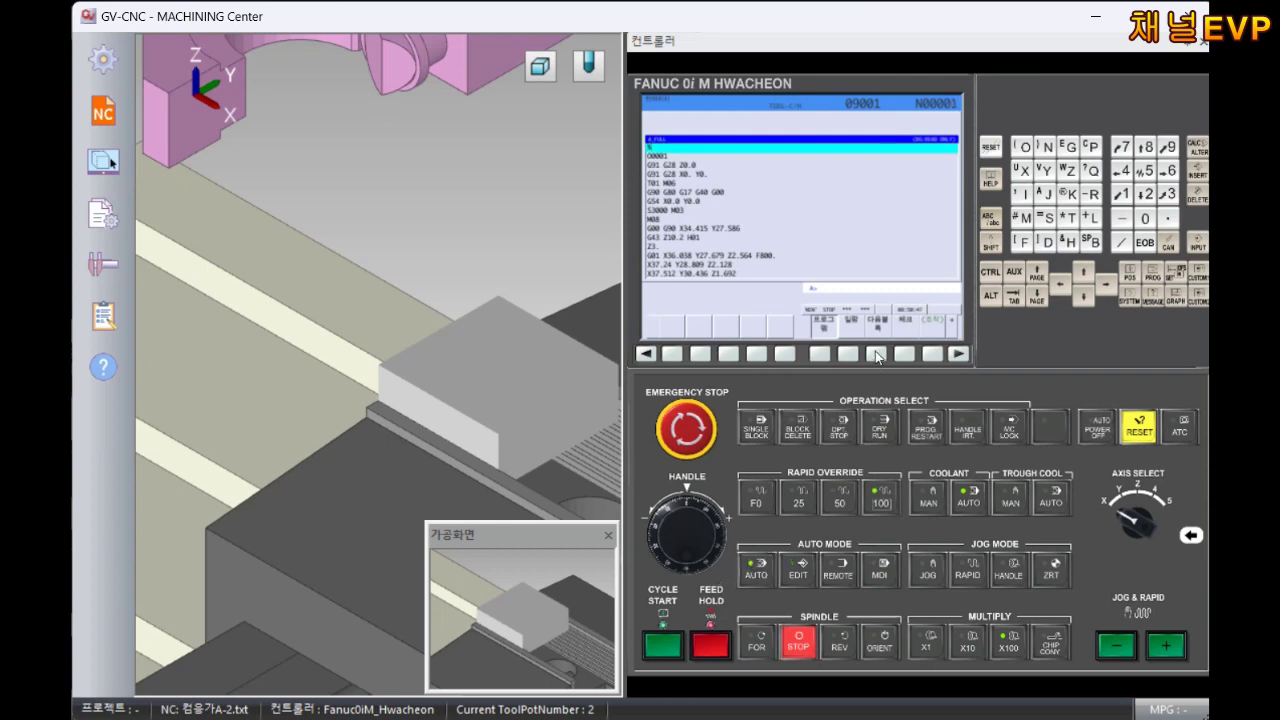
left_click(905, 354)
- Start running program O9001 on the block with Cycle Start
scroll(395, 338, "down", 5)
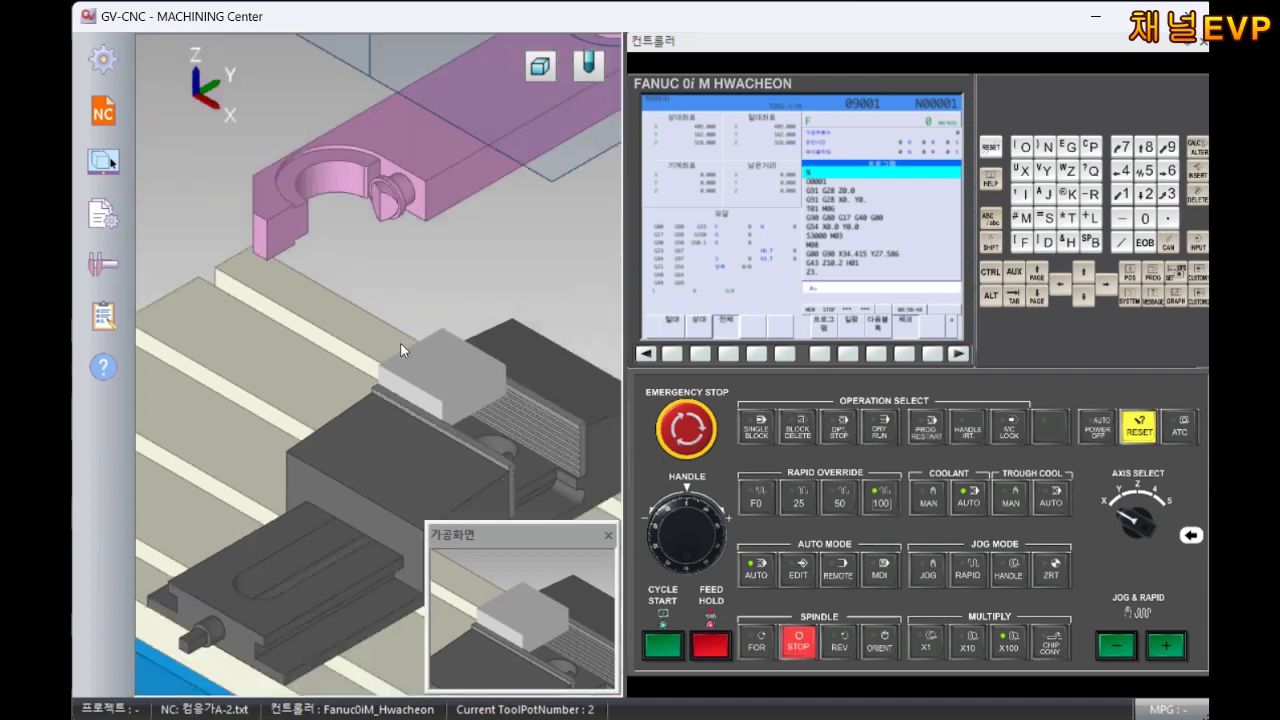
left_click(664, 647)
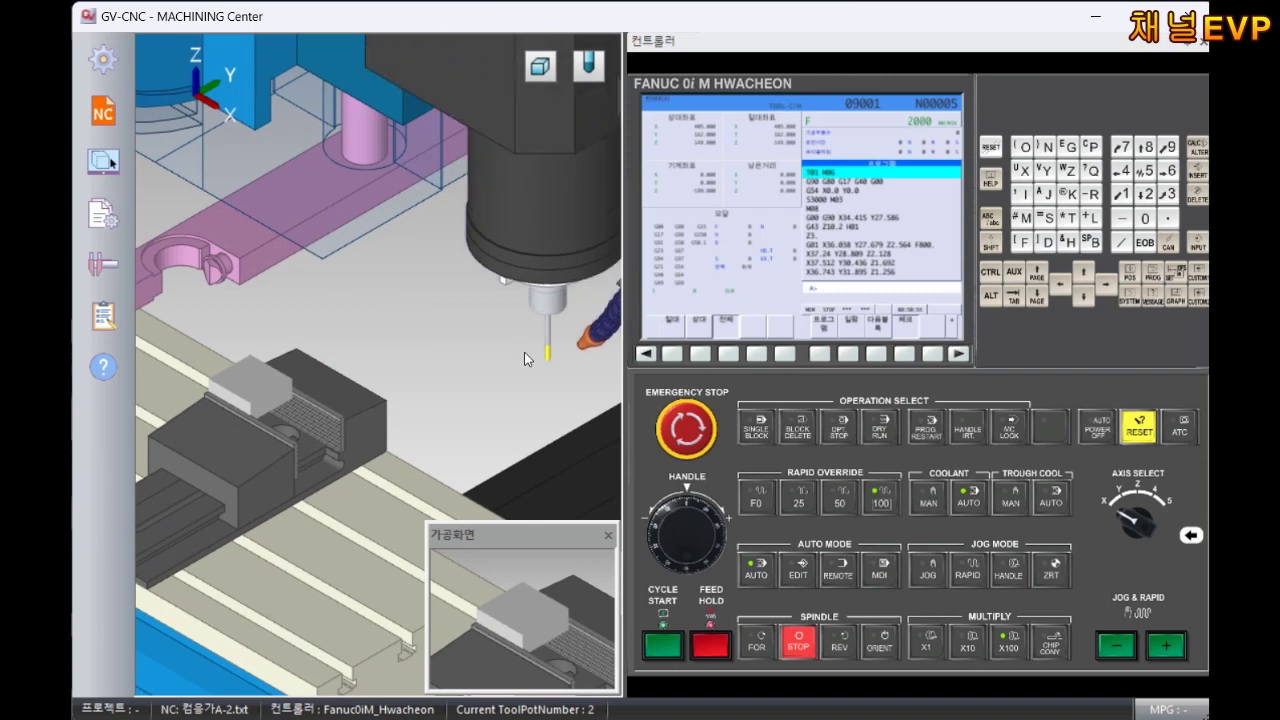
scroll(525, 360, "up", 2)
scroll(440, 353, "up", 3)
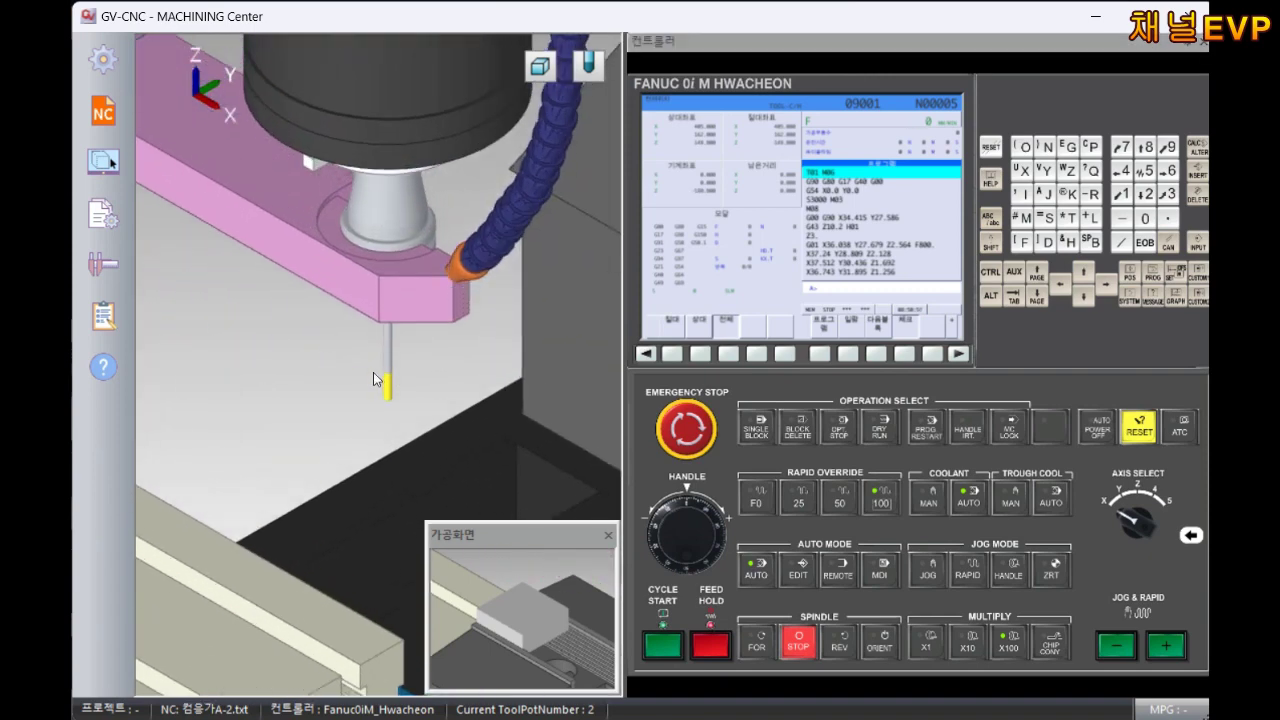
- Zoom and pan the view to follow the tool cutting the elliptical pocket
middle_click_drag(375, 379, 408, 357)
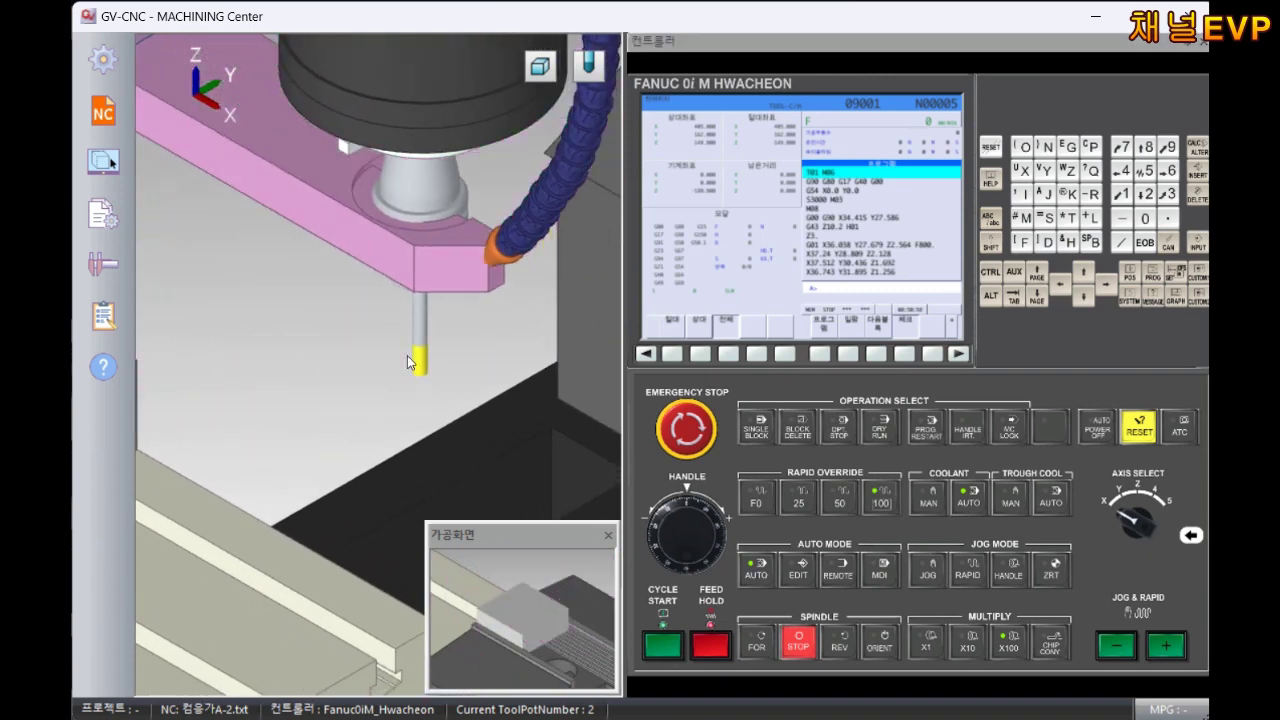
scroll(367, 363, "up", 2)
middle_click_drag(366, 366, 396, 360)
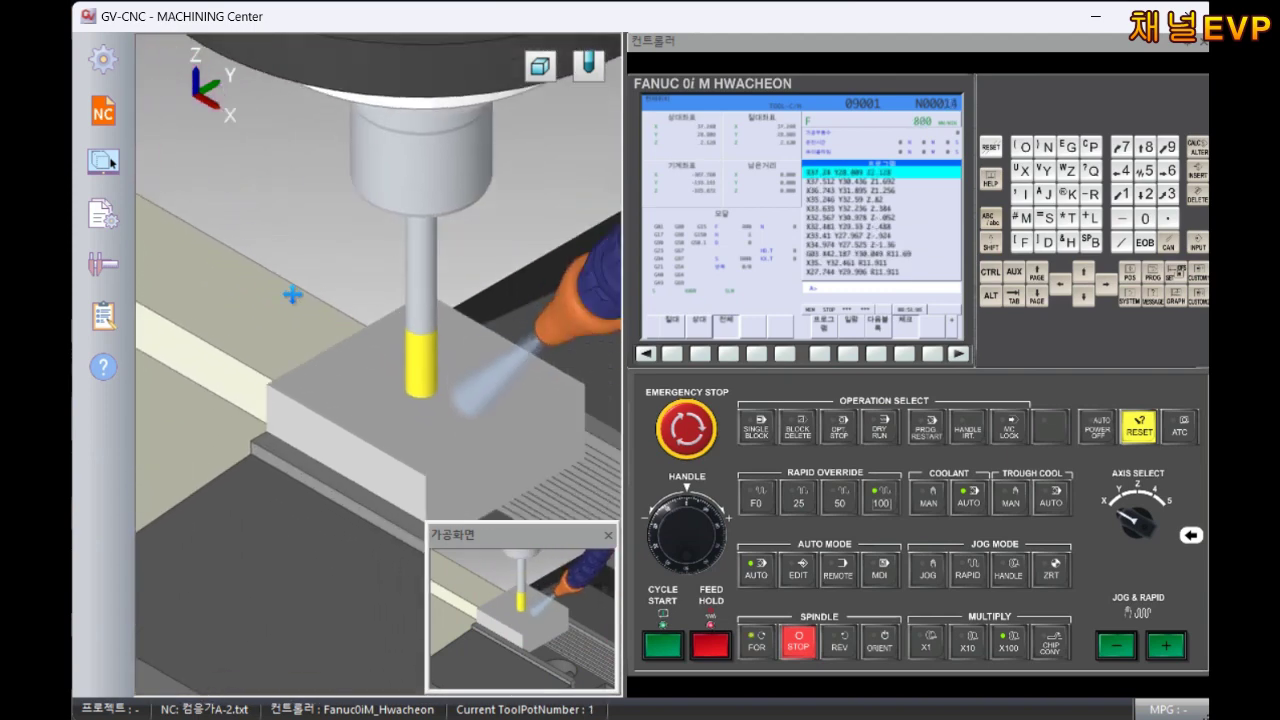
scroll(328, 360, "up", 1)
scroll(315, 342, "up", 2)
middle_click_drag(315, 342, 404, 375)
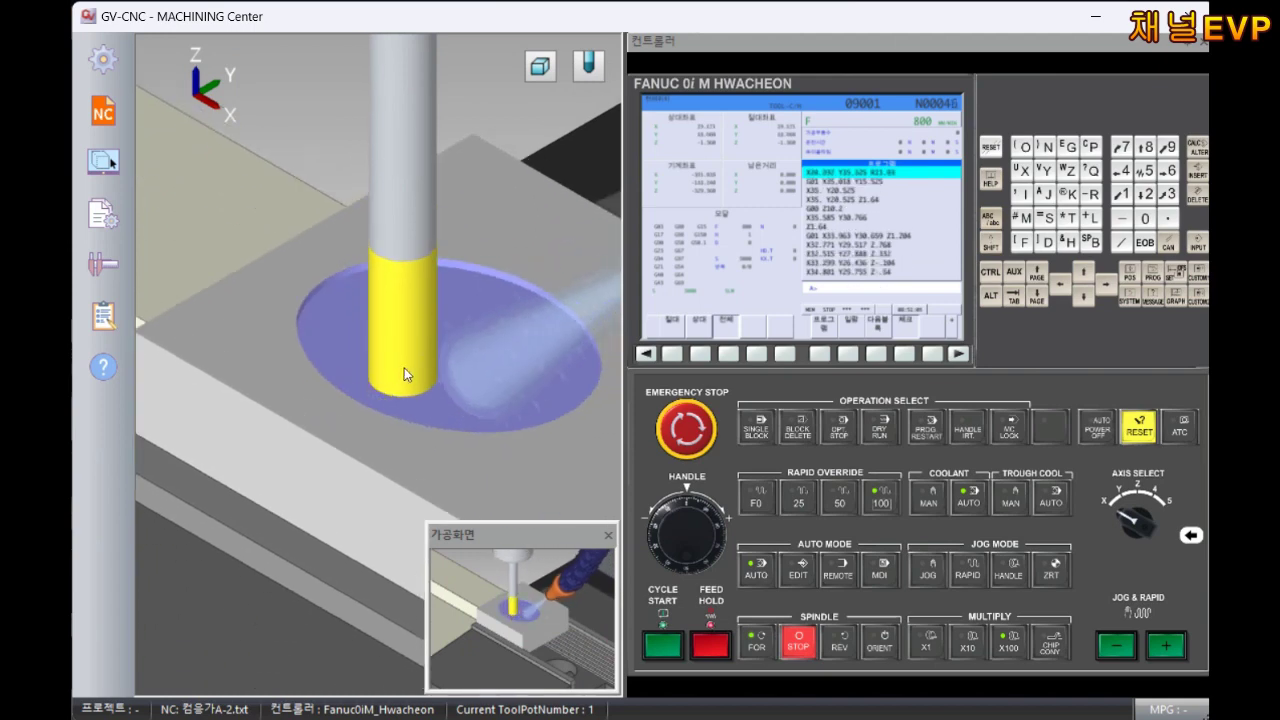
mouse_move(515, 485)
middle_mouse_down()
mouse_move(437, 430)
mouse_move(516, 483)
middle_mouse_up()
scroll(429, 394, "up", 1)
- Let the program run until the elliptical pocket around the boss is machined
scroll(442, 428, "up", 1)
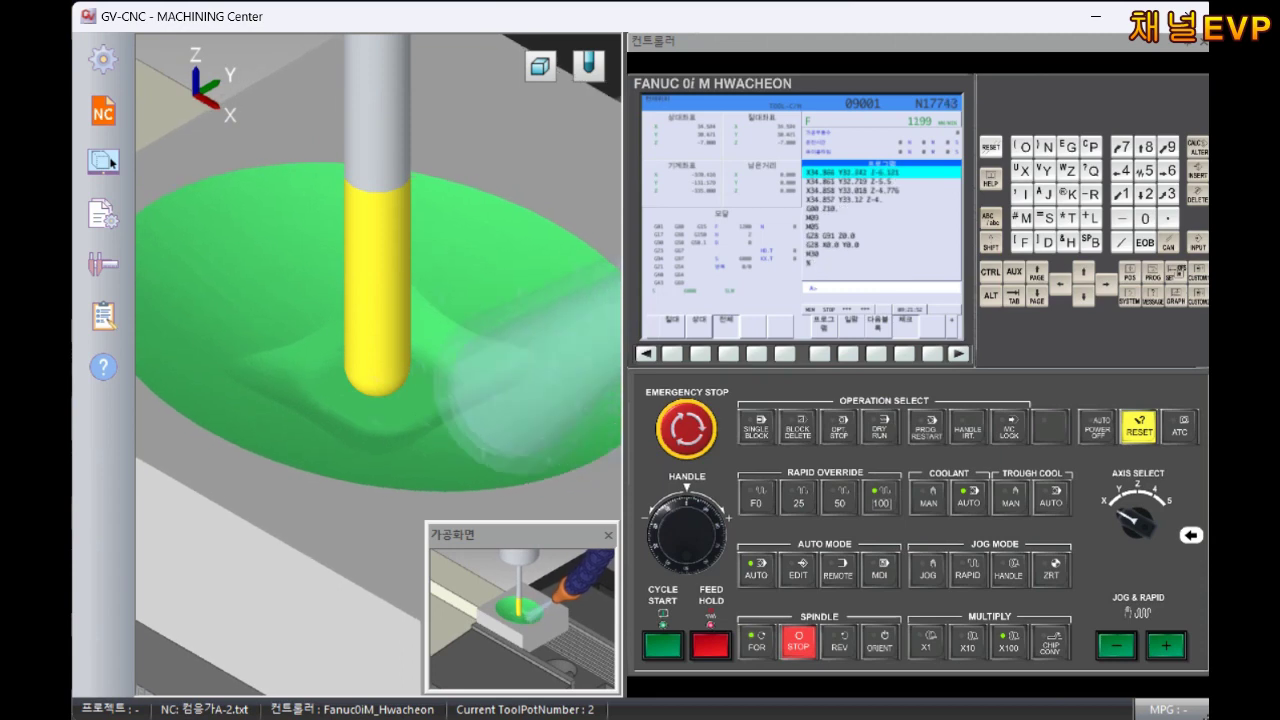
- Zoom in and switch the 3D view to show only the workpiece
scroll(417, 365, "down", 2)
scroll(396, 388, "down", 2)
scroll(385, 402, "down", 2)
scroll(344, 375, "down", 2)
scroll(374, 335, "up", 2)
scroll(378, 318, "up", 3)
scroll(377, 338, "up", 1)
scroll(388, 360, "up", 2)
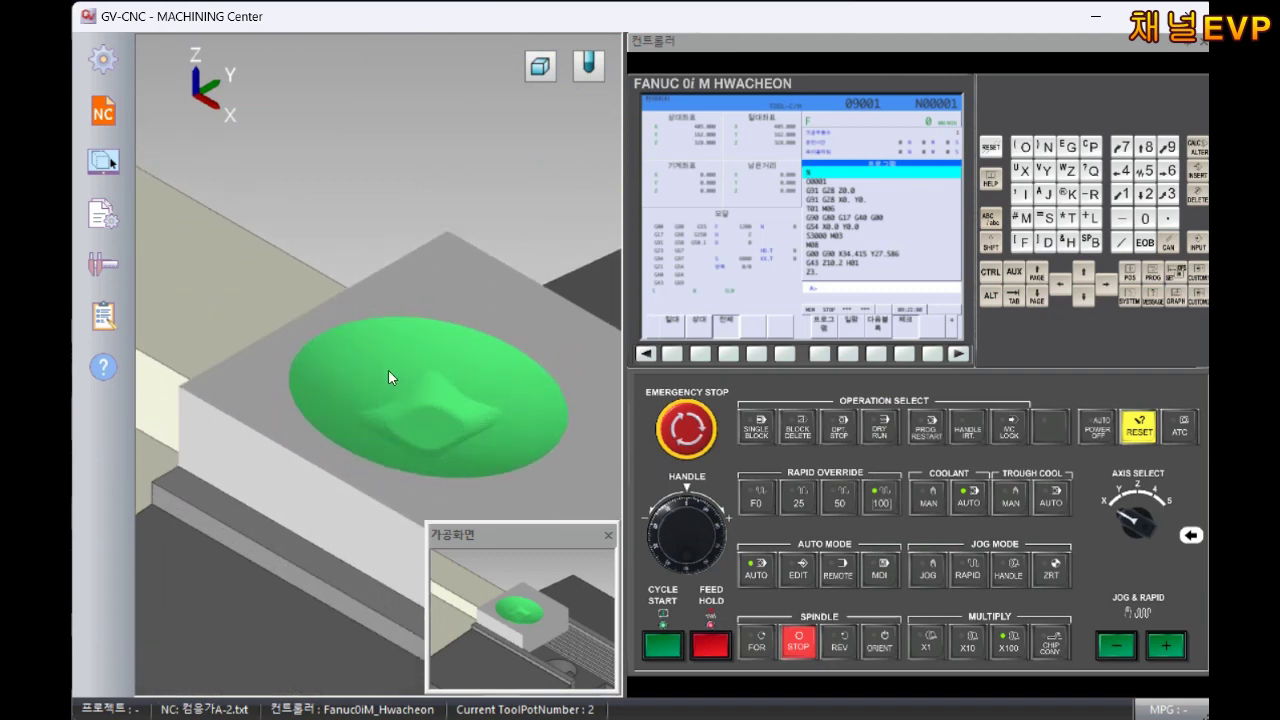
scroll(388, 360, "up", 2)
right_click(372, 308)
left_click(433, 371)
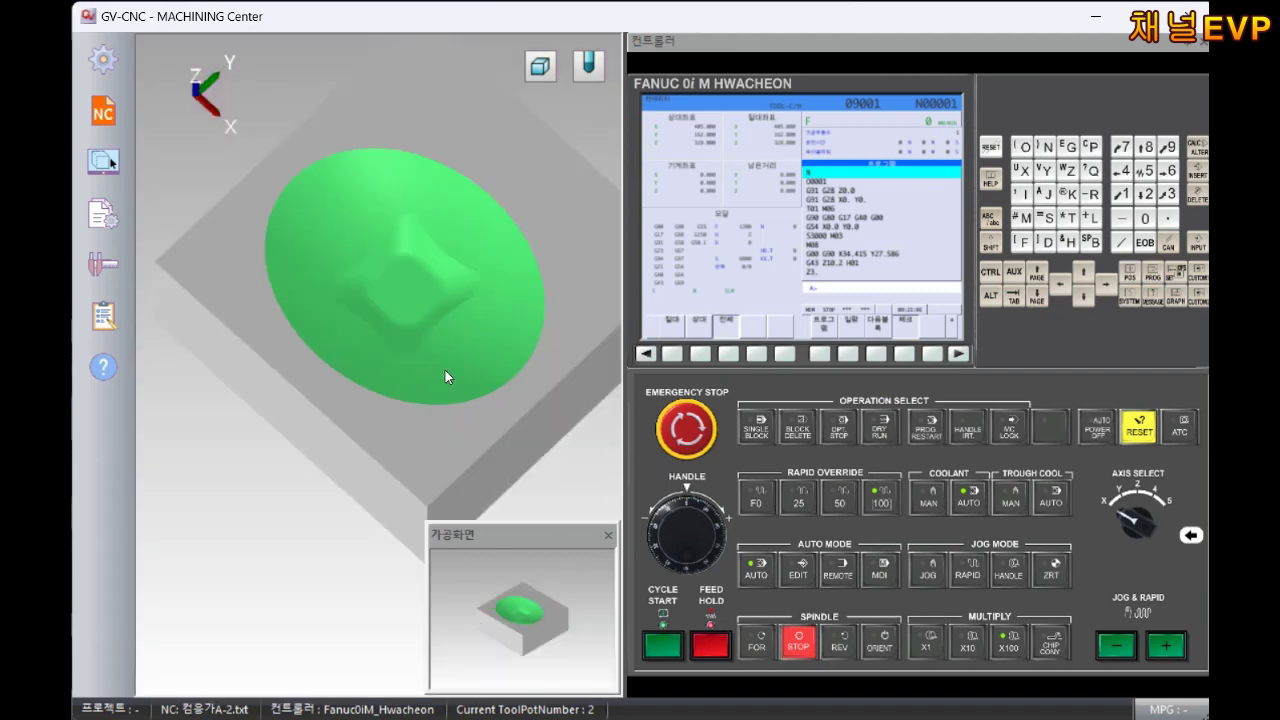
- Orbit the workpiece to a top-down view of the pocket and square boss
scroll(444, 400, "up", 2)
scroll(415, 299, "up", 2)
scroll(419, 308, "up", 2)
mouse_move(419, 315)
middle_mouse_down()
mouse_move(451, 249)
mouse_move(255, 135)
mouse_move(249, 197)
middle_mouse_up()
scroll(457, 154, "down", 2)
middle_click_drag(457, 154, 457, 257)
scroll(299, 177, "up", 5)
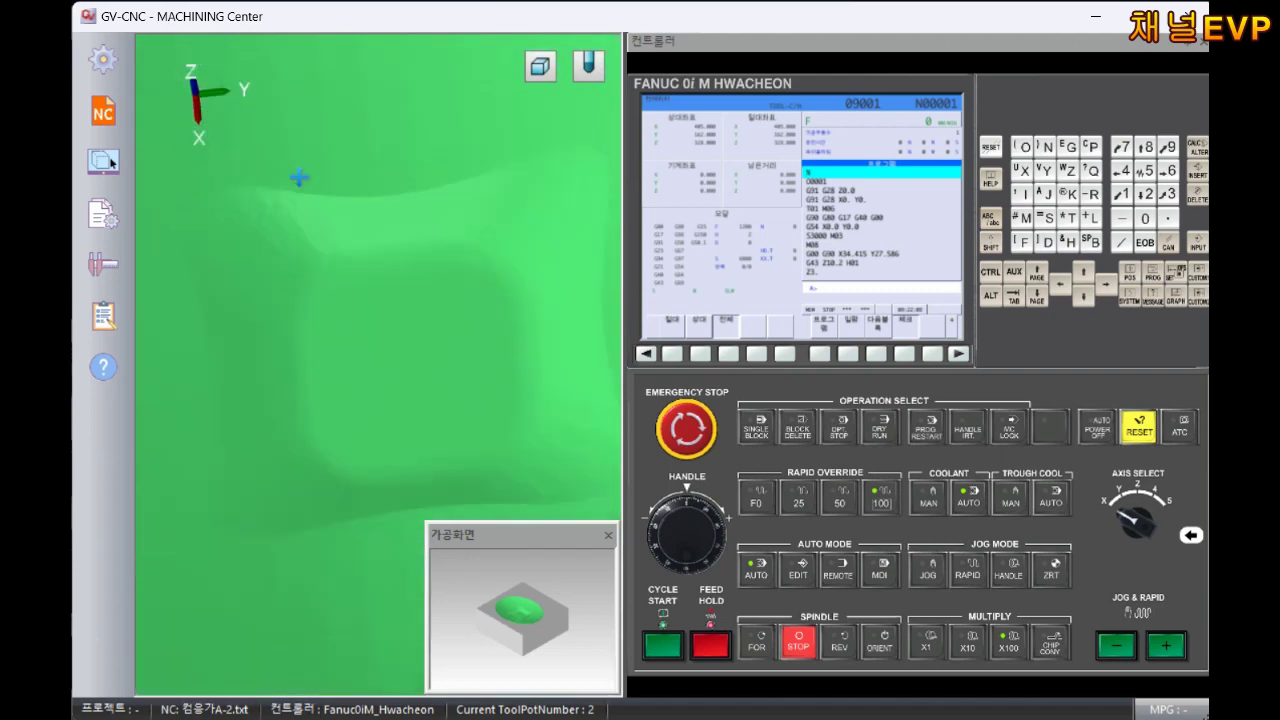
scroll(299, 177, "down", 2)
scroll(340, 206, "down", 2)
mouse_move(349, 214)
middle_mouse_down()
mouse_move(362, 129)
mouse_move(323, 363)
middle_mouse_up()
scroll(387, 286, "up", 2)
scroll(413, 264, "up", 2)
scroll(188, 256, "up", 1)
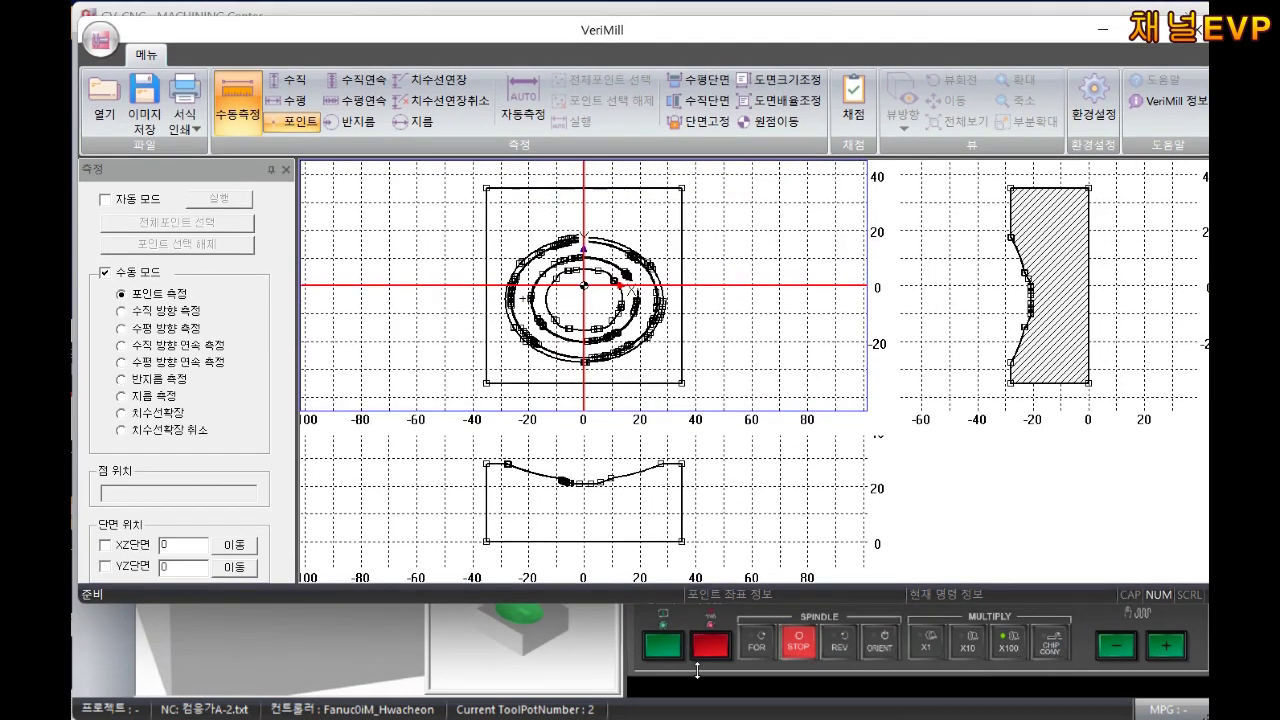
- Enlarge the sections and dimension the pocket depth vertically from the top corner, giving 7
left_click_drag(709, 604, 705, 692)
left_click(288, 79)
left_click(708, 541)
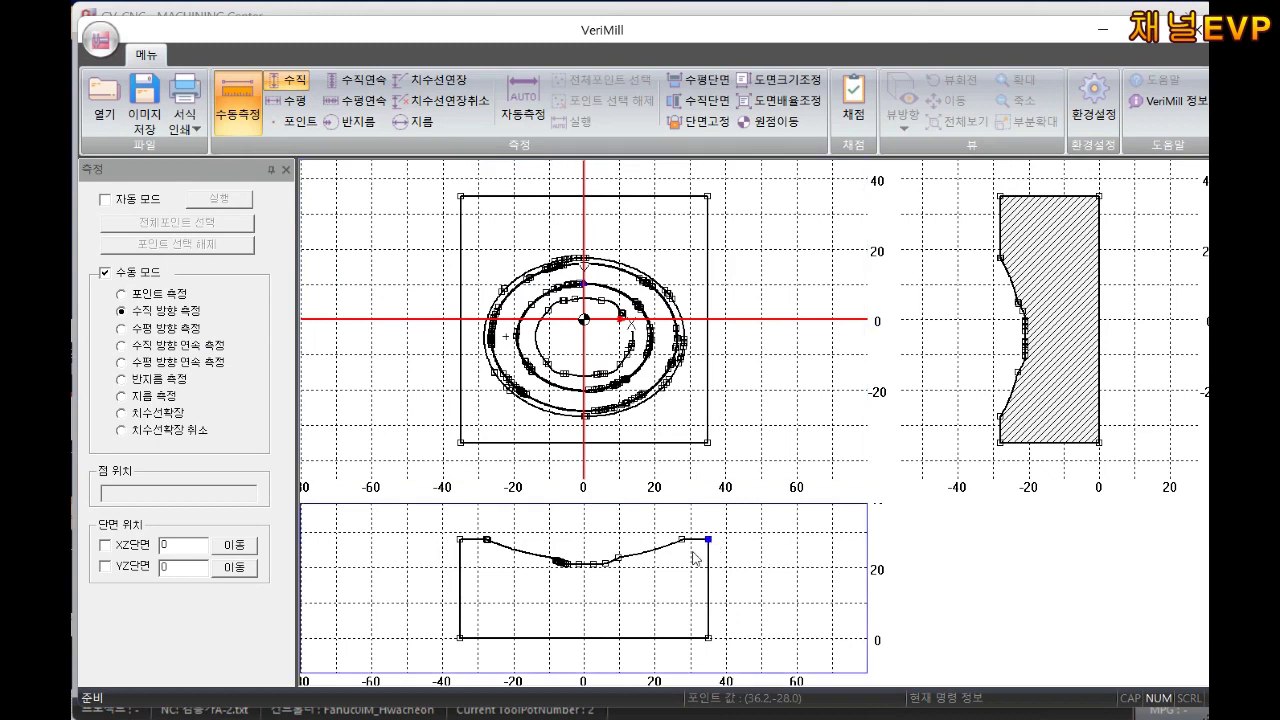
left_click(603, 564)
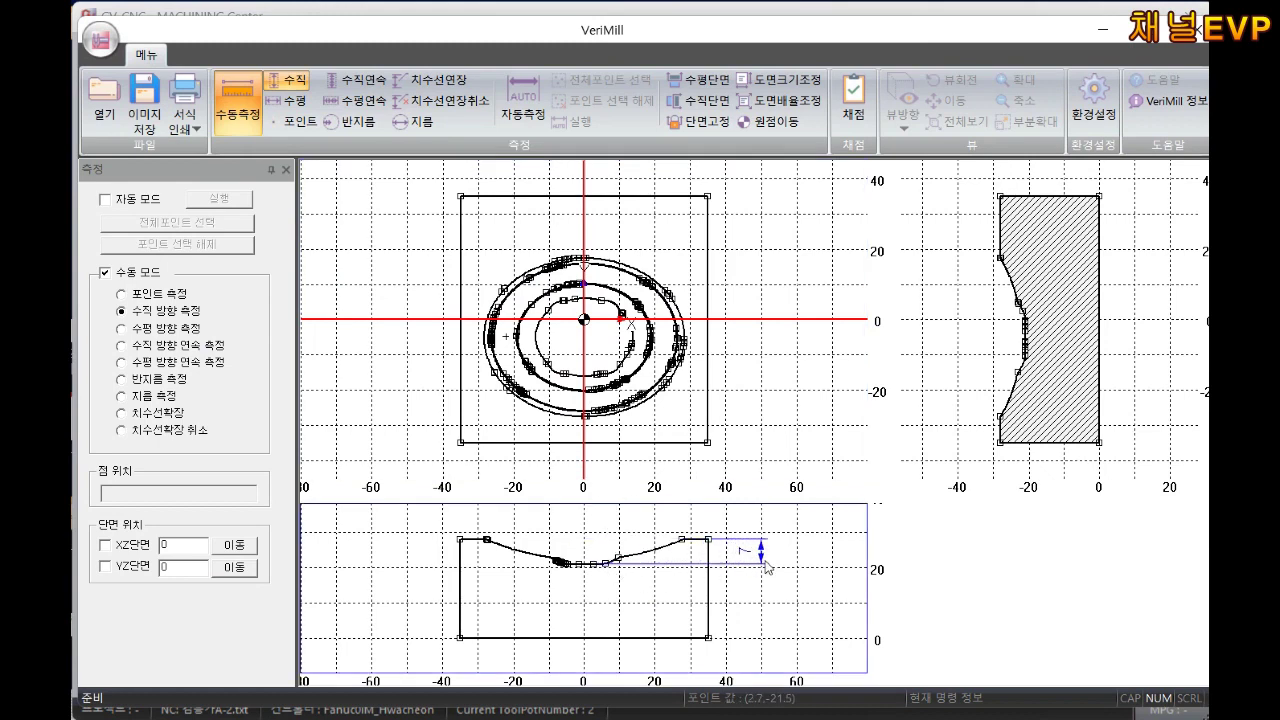